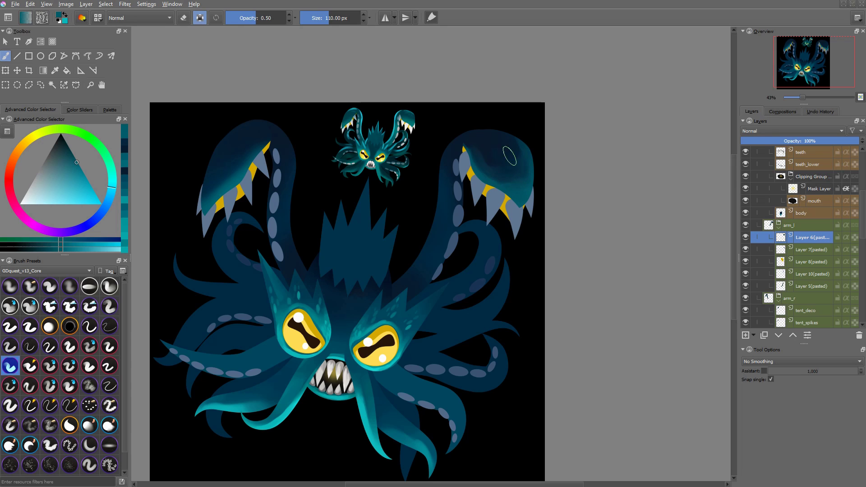
Step: Paint shading on the right tentacle's head in Layer 6 with teals sampled from the artwork, raising the brush opacity to 0.80
ctrl+click(485, 152)
drag(487, 152, 517, 181)
mouse_move(519, 146)
mouse_down()
mouse_move(523, 170)
mouse_move(543, 185)
mouse_move(509, 175)
mouse_move(535, 194)
mouse_move(530, 209)
mouse_up()
ctrl+click(500, 140)
ctrl+click(521, 158)
right_click(504, 173)
right_click(505, 173)
key(o)
key(o)
key(o)
ctrl+click(526, 190)
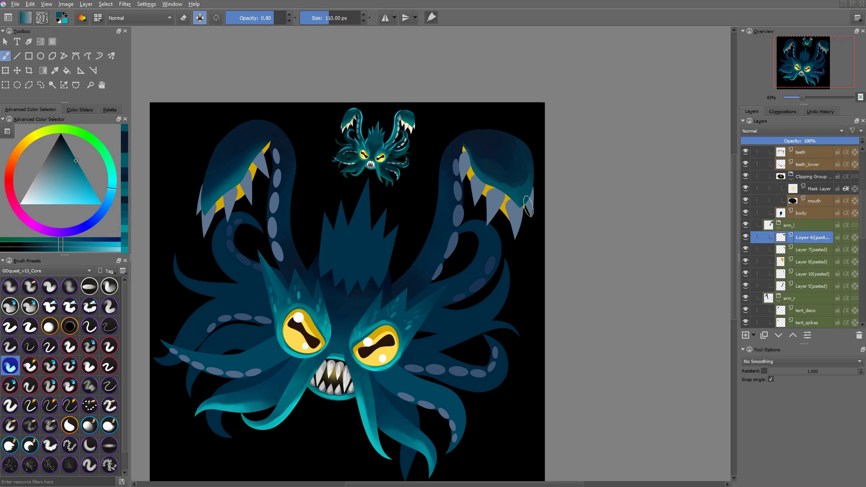
ctrl+click(405, 354)
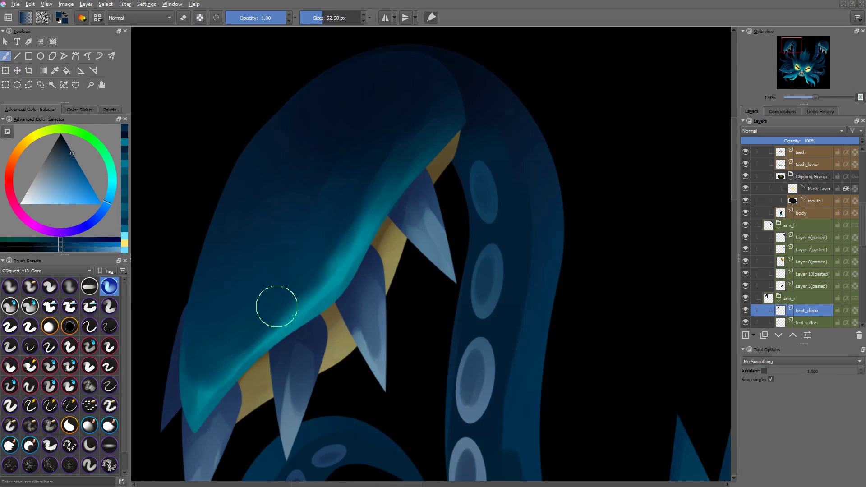
Step: Pick the layers of the two raised tentacle heads directly from the artwork
key(2)
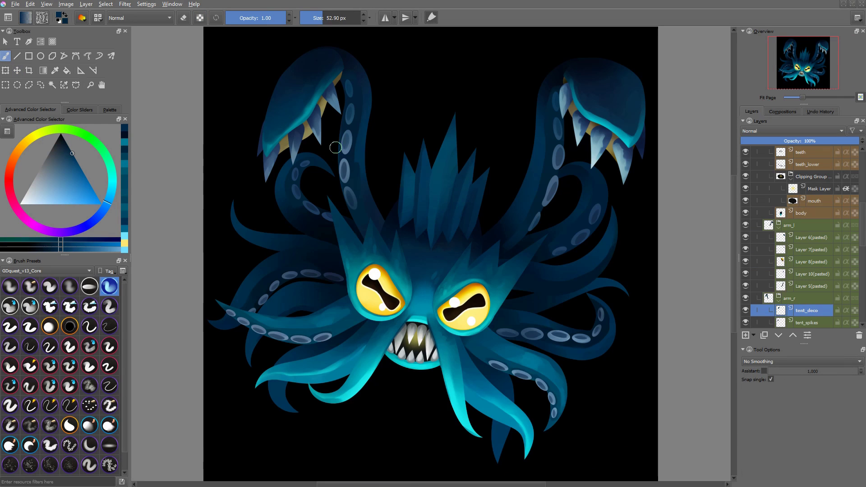
key(r)
click(631, 134)
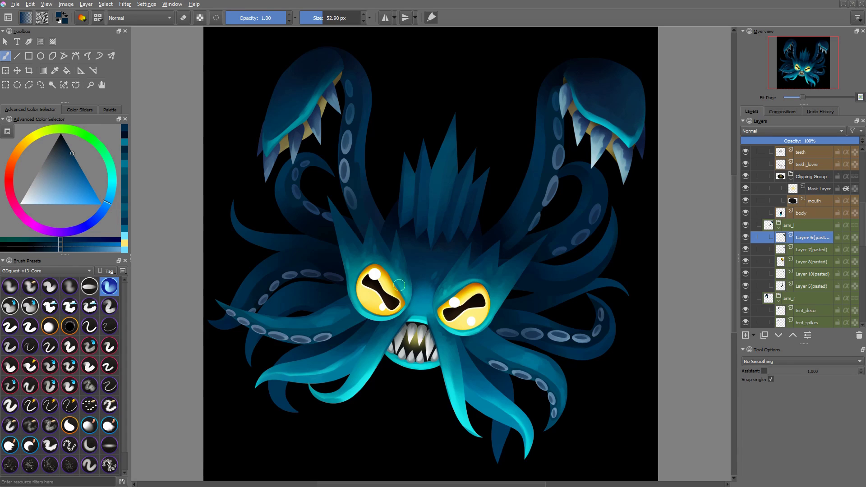
click(310, 102)
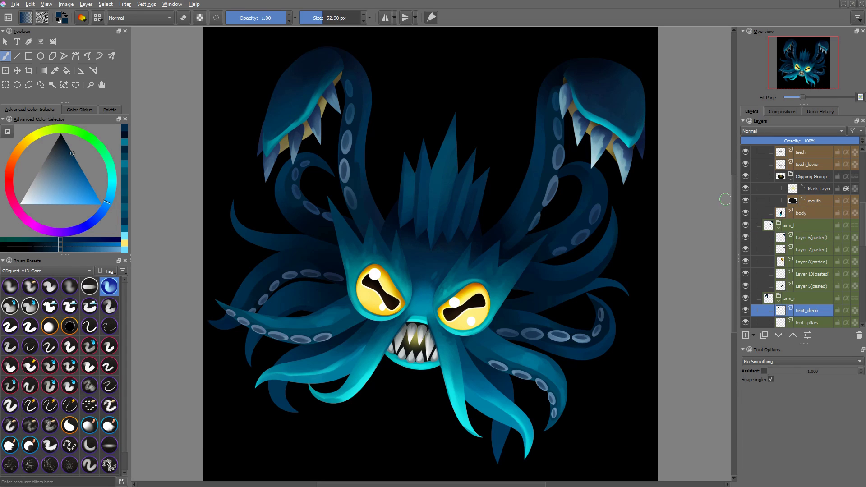
click(484, 253)
click(10, 366)
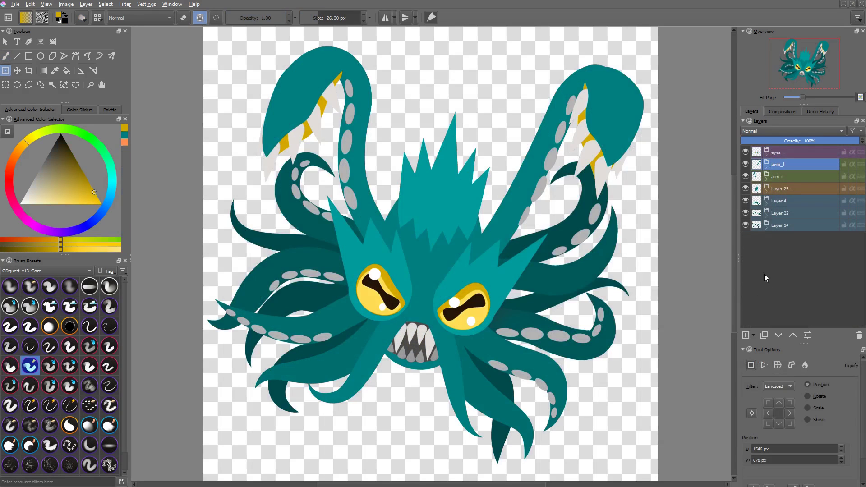
Step: Toggle the arm_l and arm_r groups off and on to examine which artwork each contains
click(743, 163)
click(743, 176)
click(743, 176)
click(743, 165)
click(745, 164)
click(746, 164)
Step: Liquify the arm_l group with a brush size of about 918, pushing the tentacle outward and rounding its bend
click(804, 365)
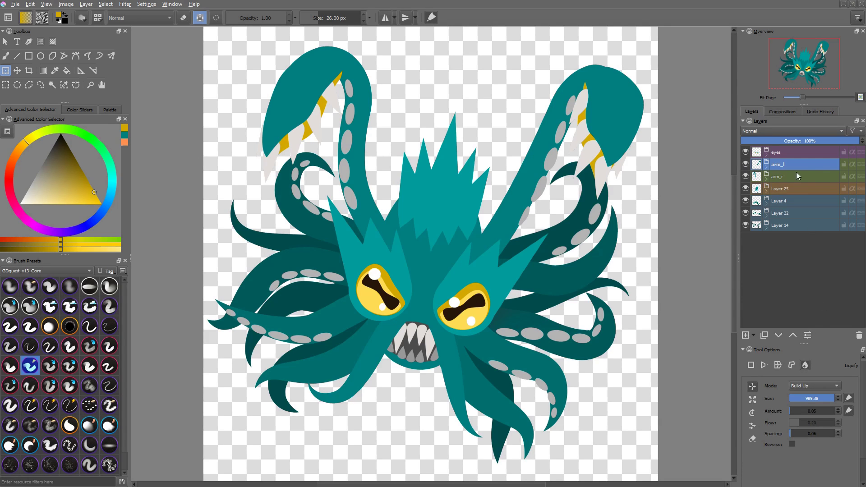
click(557, 126)
drag(556, 128, 568, 129)
drag(523, 185, 640, 173)
shift+drag(601, 109, 586, 109)
drag(587, 73, 570, 72)
mouse_move(631, 81)
mouse_down()
mouse_move(580, 73)
mouse_move(623, 119)
mouse_move(615, 119)
mouse_move(577, 74)
mouse_move(539, 74)
mouse_up()
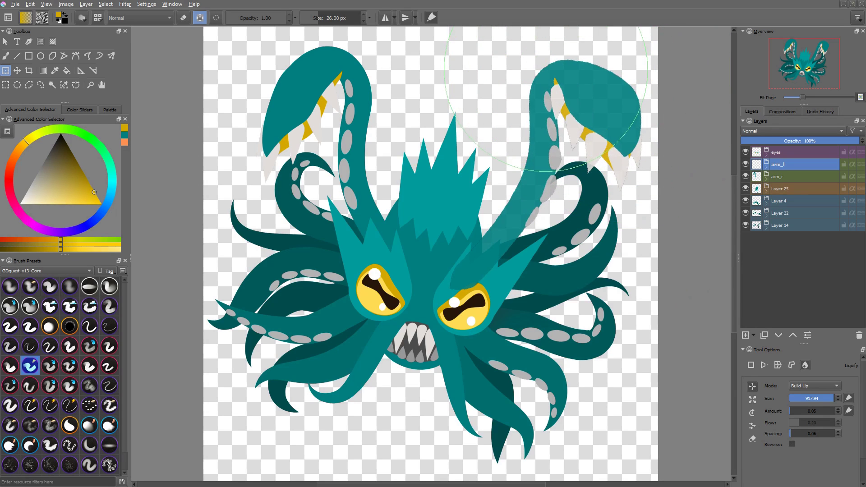
Step: Push the arm_l tentacle's head up and outward with Liquify, reduce the brush size to about 684, and apply the transform
drag(589, 142, 586, 84)
mouse_move(627, 137)
mouse_down()
mouse_move(676, 164)
mouse_move(663, 133)
mouse_up()
mouse_move(537, 245)
shift+mouse_down()
mouse_move(473, 246)
mouse_move(555, 241)
shift+mouse_up()
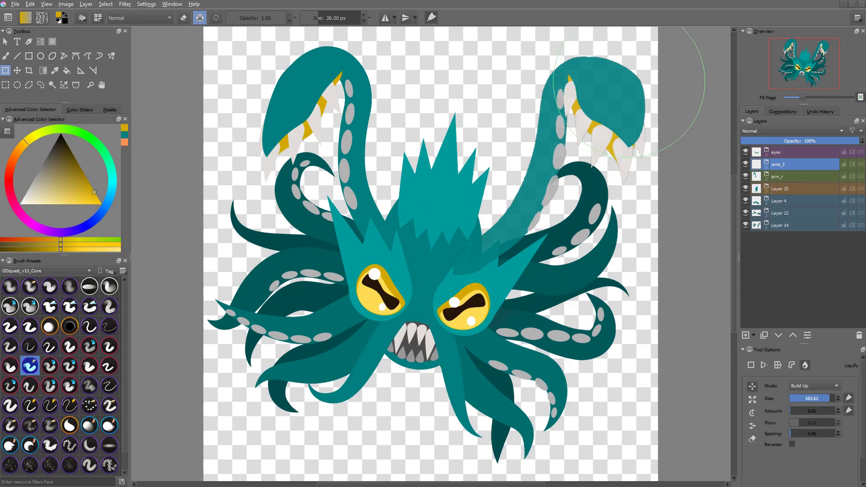
key(Return)
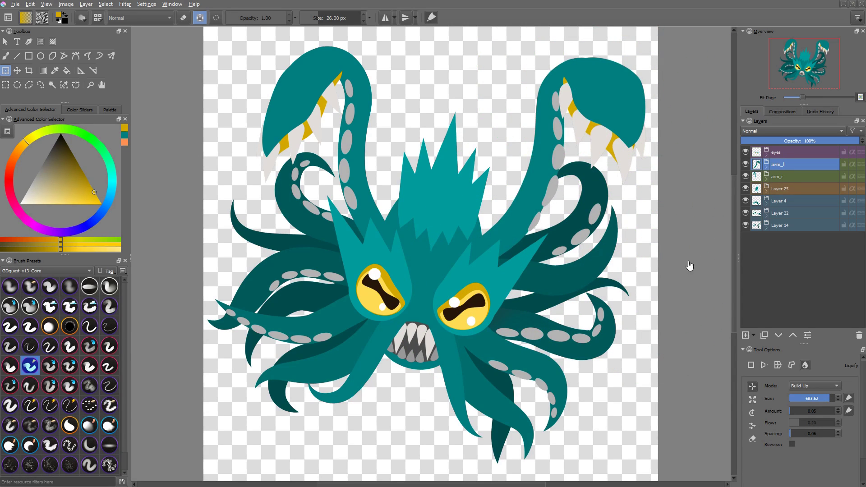
Step: Toggle Layer 4, Layer 22 and Layer 14 off and on to examine which tentacles each group holds
click(745, 200)
click(745, 201)
click(745, 202)
click(746, 211)
click(746, 212)
click(747, 212)
click(745, 202)
click(746, 212)
click(746, 201)
click(746, 201)
click(772, 206)
click(745, 212)
click(746, 212)
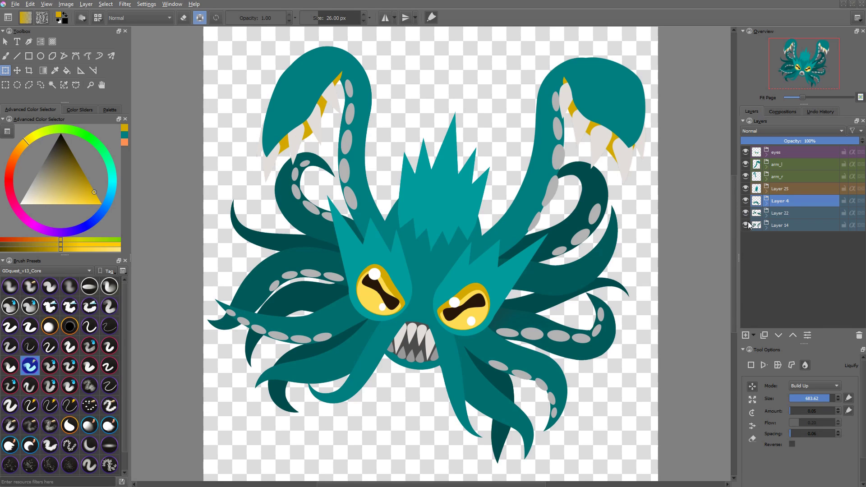
click(746, 225)
click(744, 225)
drag(645, 199, 645, 201)
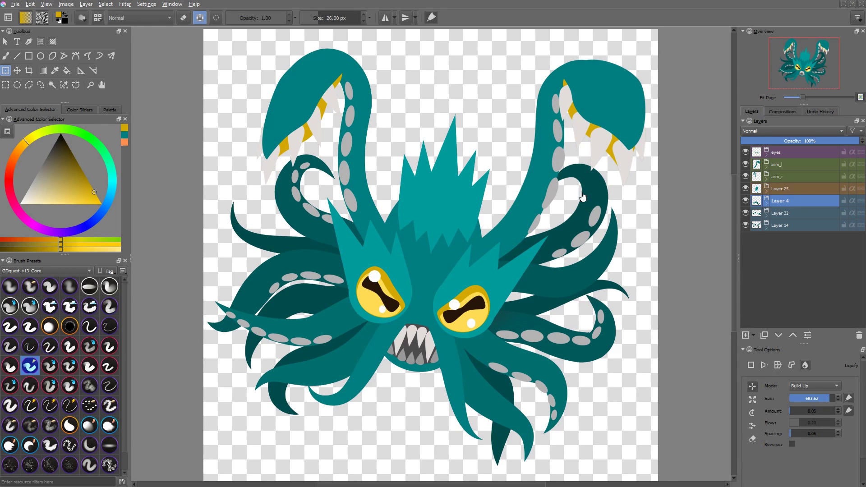
Step: Group tent_farfarback with tent_farfarback_small and add a new alpha-inheriting paint layer at the top of that group
click(583, 196)
key(b)
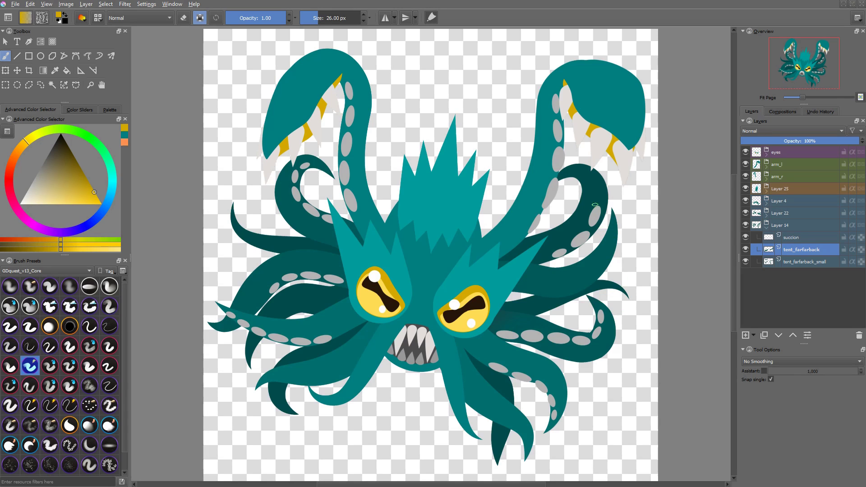
drag(577, 240, 614, 240)
shift+click(790, 262)
key(ctrl+g)
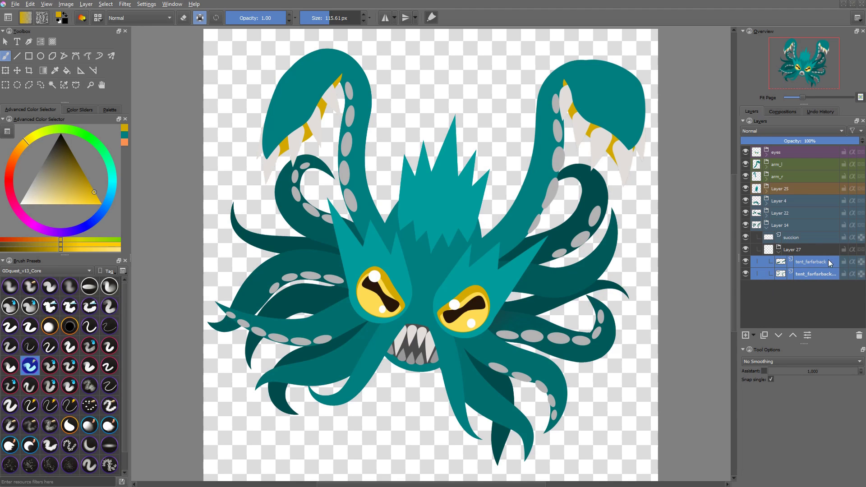
key(Insert)
drag(809, 275, 816, 263)
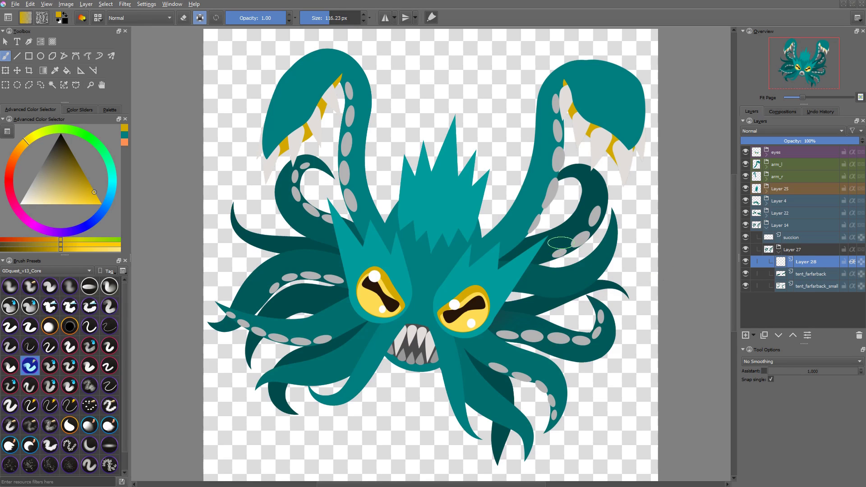
Step: Choose a dark teal painting colour from the pop-up palette and turn off alpha preservation for the brush
right_click(578, 235)
click(571, 236)
click(541, 233)
right_click(574, 238)
click(573, 228)
drag(575, 228, 570, 224)
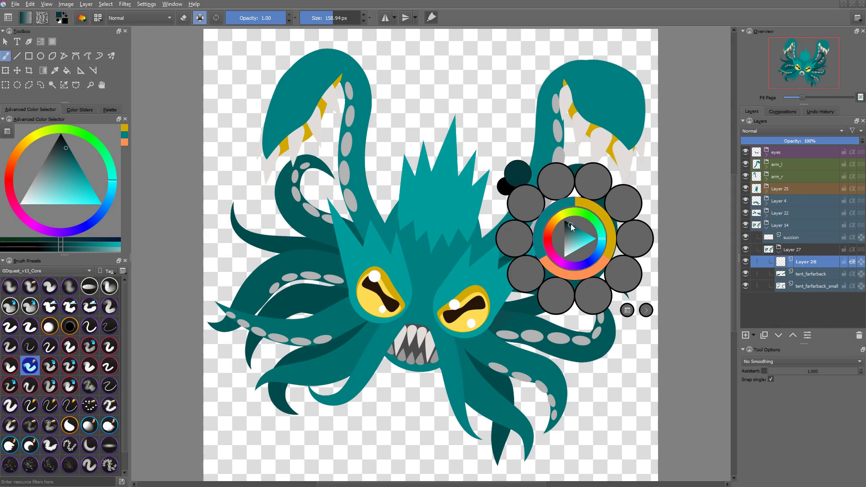
click(659, 187)
key(a)
Step: Try painting dark teal shading across the far-back tentacles on the clipped layer, and clear that layer
drag(493, 264, 558, 247)
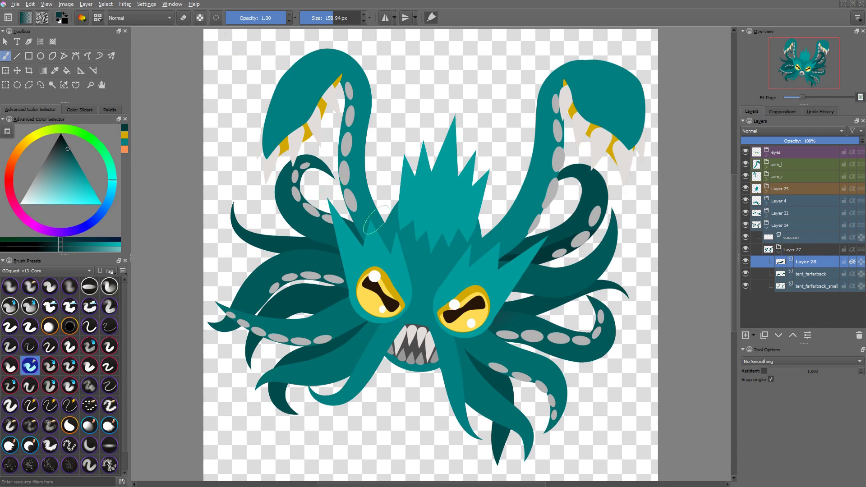
mouse_move(503, 263)
mouse_down()
mouse_move(576, 242)
mouse_move(606, 209)
mouse_up()
drag(491, 316, 560, 307)
drag(492, 307, 563, 307)
key(Delete)
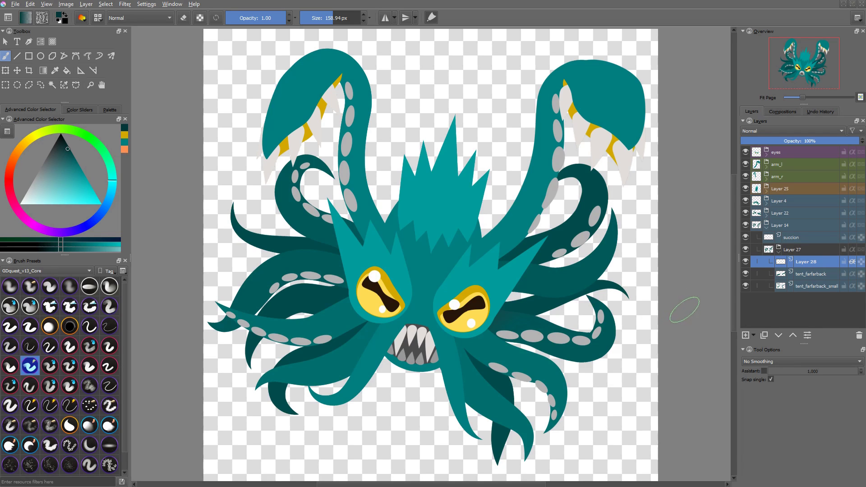
Step: Pick the eye_bg layer and the layers of both raised arms directly from the artwork
click(455, 283)
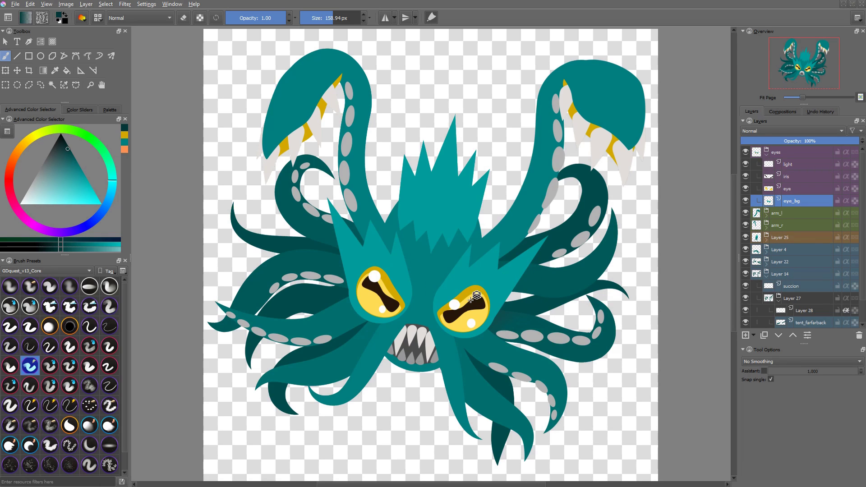
click(535, 205)
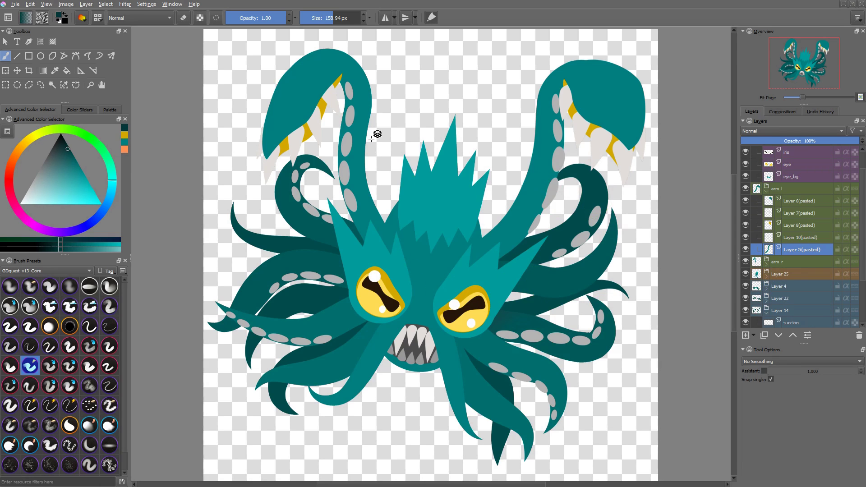
click(366, 125)
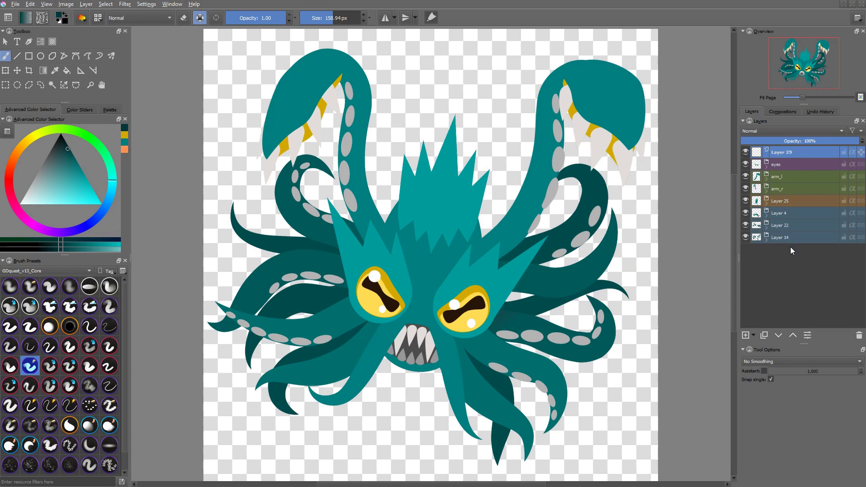
Step: Make the top layer inherit alpha and airbrush dark teal shading over the creature's lower body with a brush of about 686 px
click(850, 154)
mouse_move(625, 215)
mouse_down()
mouse_move(627, 231)
mouse_move(583, 255)
mouse_up()
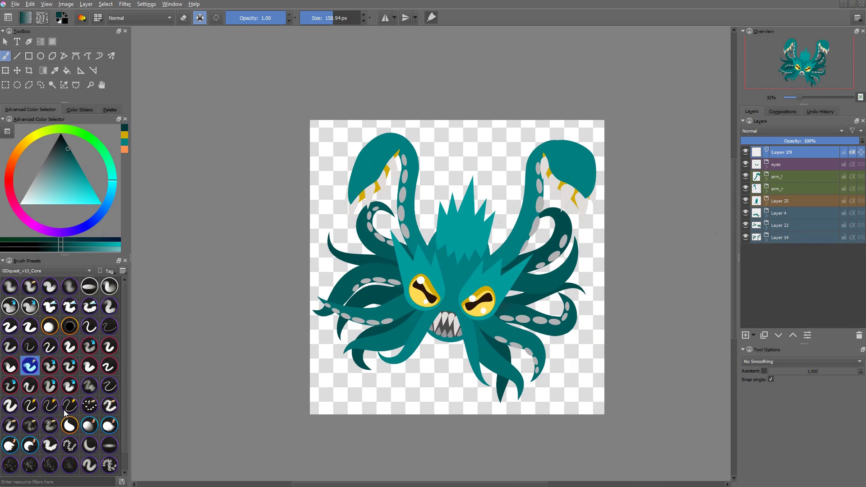
key(slash)
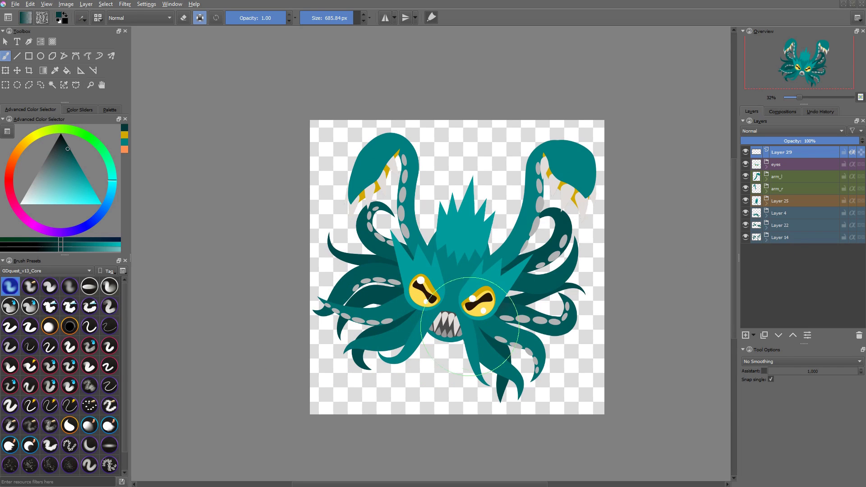
key(a)
mouse_move(408, 336)
mouse_down()
mouse_move(378, 340)
mouse_move(428, 337)
mouse_move(494, 363)
mouse_move(488, 391)
mouse_move(591, 196)
mouse_move(578, 181)
mouse_up()
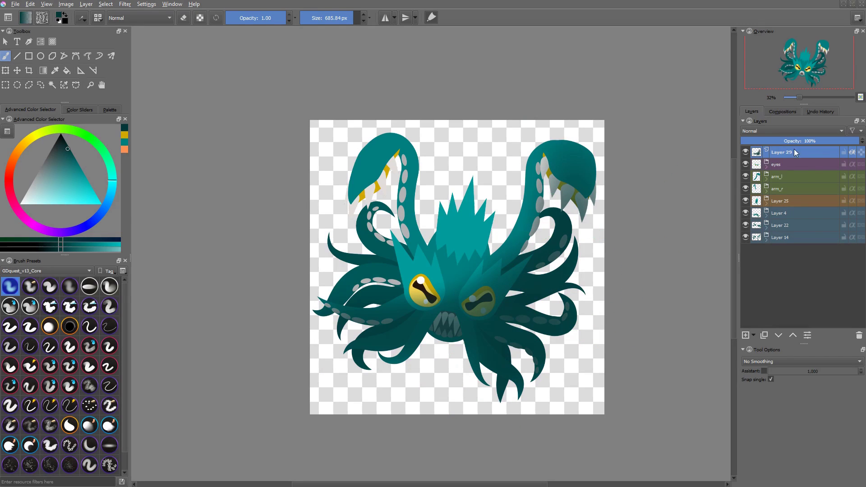
Step: Set the shading layer to Multiply at 54% opacity and extend the shadow over the left tentacles
click(757, 167)
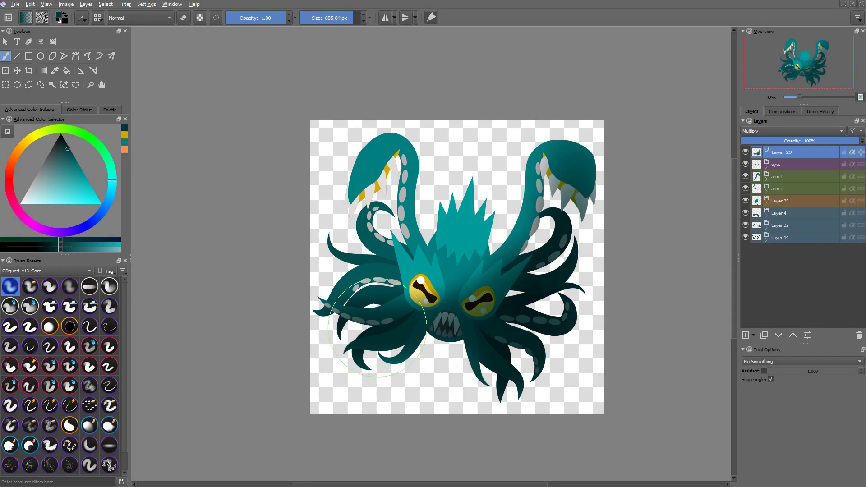
mouse_move(372, 285)
mouse_down()
mouse_move(408, 294)
mouse_move(397, 311)
mouse_up()
drag(809, 145, 804, 144)
Step: Erase some shading from the right tentacle's head and shade the left head's underside with a brush of about 335 px
key(e)
drag(574, 174, 552, 191)
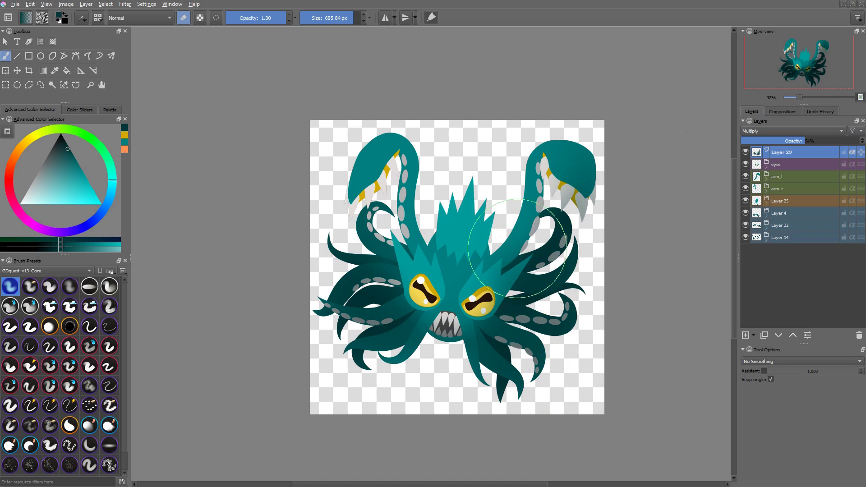
key(e)
drag(384, 180, 375, 198)
shift+drag(429, 185, 277, 185)
key(ctrl+z)
mouse_move(366, 189)
mouse_down()
mouse_move(376, 198)
mouse_move(394, 164)
mouse_up()
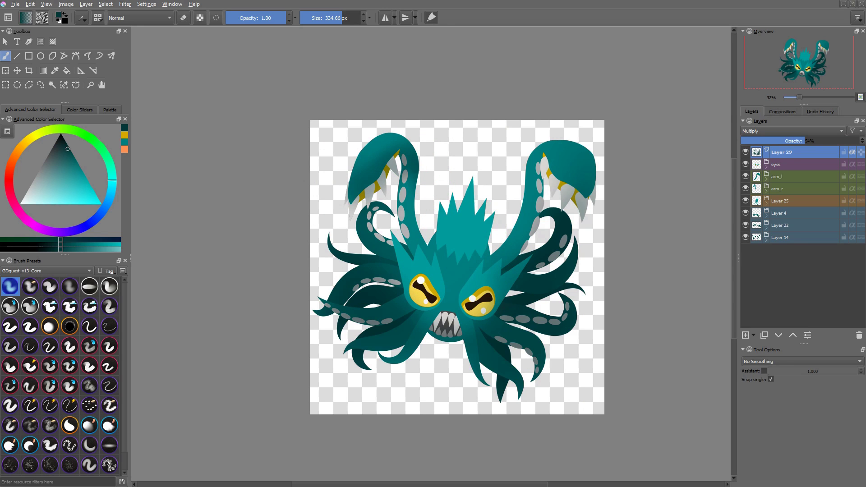
Step: Airbrush soft Multiply shadows onto the raised arms, the head crest and the areas around the eyes and mouth
mouse_move(547, 174)
mouse_down()
mouse_move(574, 189)
mouse_move(549, 166)
mouse_up()
mouse_move(540, 218)
mouse_down()
mouse_move(546, 240)
mouse_move(509, 266)
mouse_move(465, 267)
mouse_up()
mouse_move(490, 301)
mouse_down()
mouse_move(475, 318)
mouse_move(418, 287)
mouse_up()
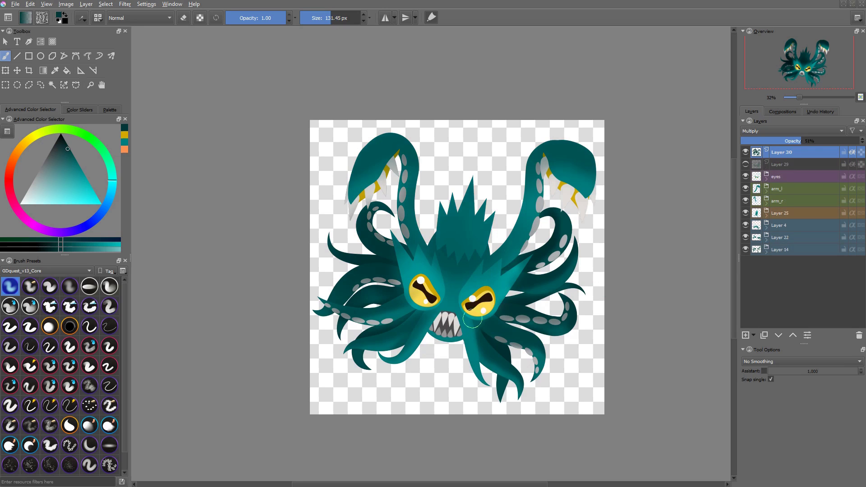
drag(408, 265, 432, 255)
drag(499, 270, 507, 284)
drag(453, 308, 444, 287)
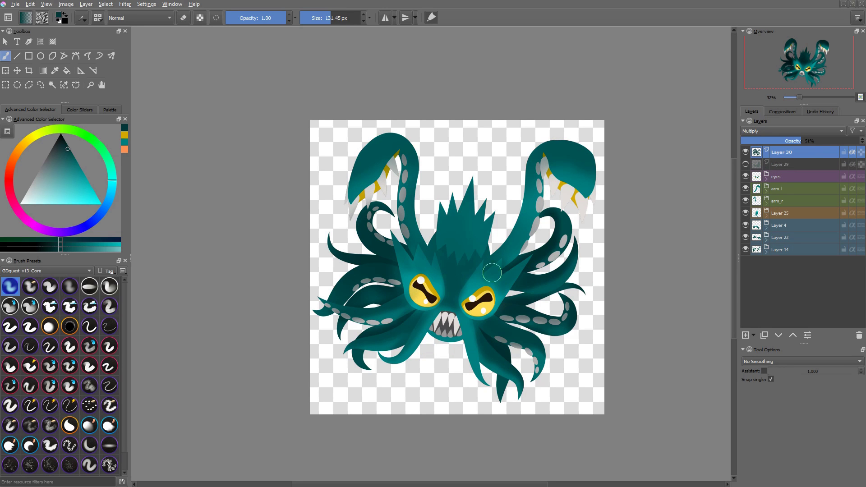
Step: Increase the opacity of the Layer 30 shading and shift its colour with an HSV adjustment
drag(810, 142, 827, 142)
key(ctrl+u)
drag(508, 139, 753, 104)
mouse_move(724, 158)
mouse_down()
mouse_move(771, 159)
mouse_move(733, 172)
mouse_up()
drag(724, 146, 738, 149)
key(Return)
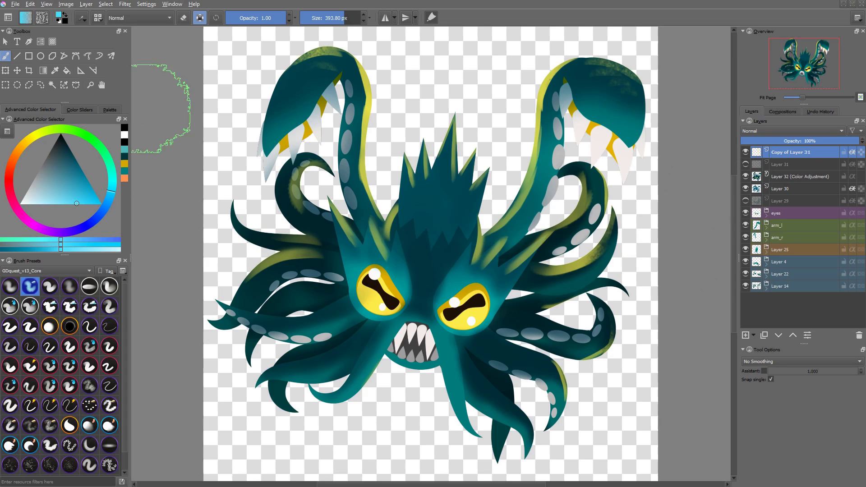
Step: Refill the rim-light strokes on Copy of Layer 31 with blue tints of varying saturation, and toggle Layer 31's visibility
key(shift+BackSpace)
click(88, 205)
key(shift+BackSpace)
click(59, 205)
key(shift+BackSpace)
click(99, 204)
key(shift+BackSpace)
click(48, 205)
key(shift+BackSpace)
click(70, 205)
key(shift+BackSpace)
click(85, 204)
key(shift+BackSpace)
click(745, 165)
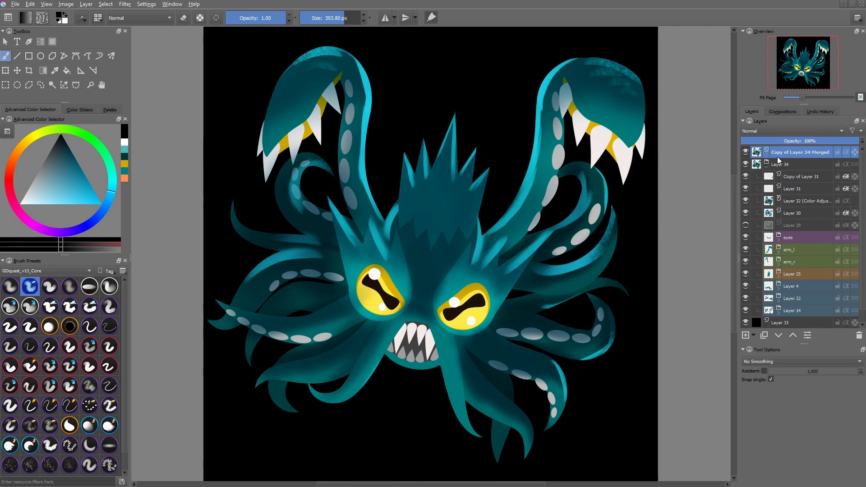
Step: Scale the merged copy of the creature down to a thumbnail and place it between the two raised arms near the canvas's upper edge
key(ctrl+t)
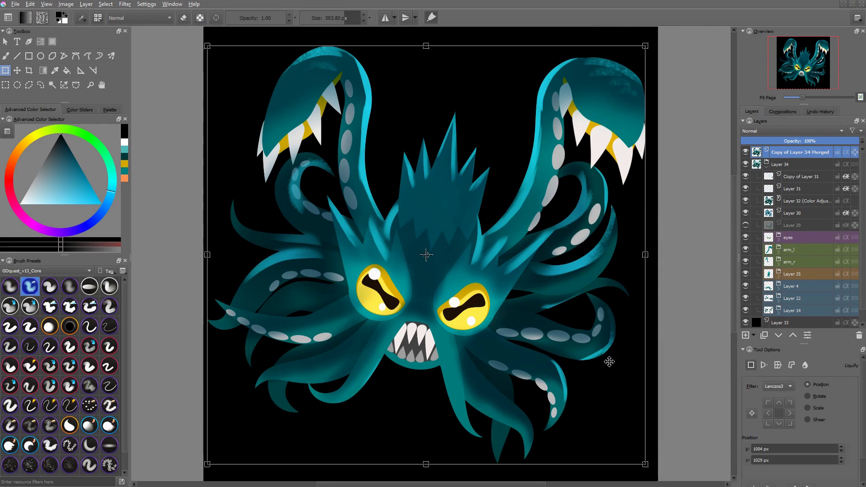
drag(622, 430, 490, 104)
drag(508, 139, 491, 116)
drag(478, 102, 524, 108)
key(Return)
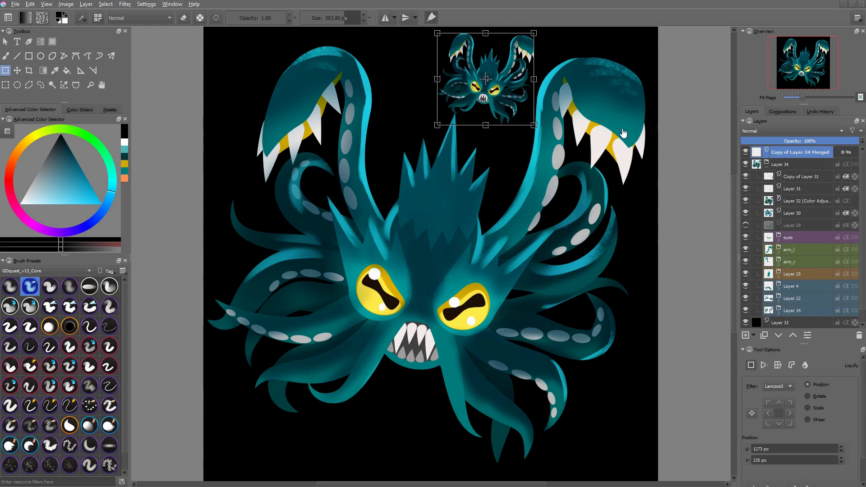
Step: Delete the lighting and shading layers from Copy of Layer 31 down to Layer 29
click(792, 180)
shift+click(796, 226)
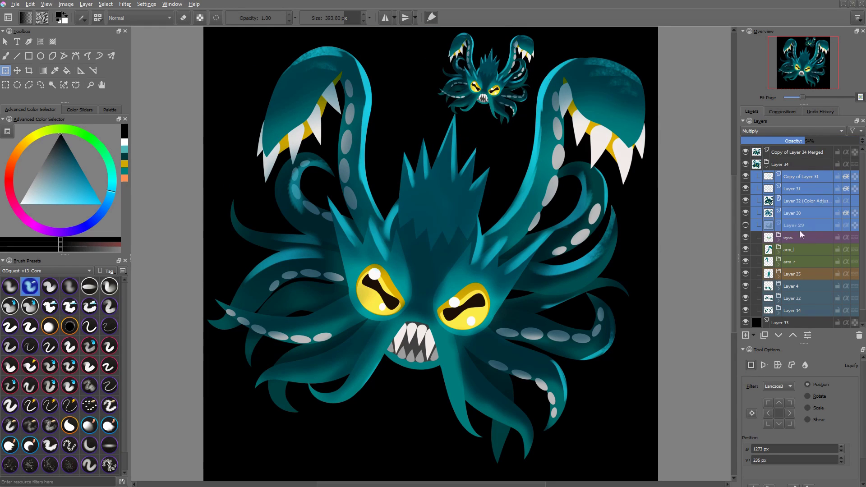
key(shift+Delete)
Step: Select the thumbnail's layer from the artwork and move the thumbnail left, above the head crest
key(r)
click(493, 94)
key(t)
drag(502, 99, 476, 121)
drag(606, 425, 396, 422)
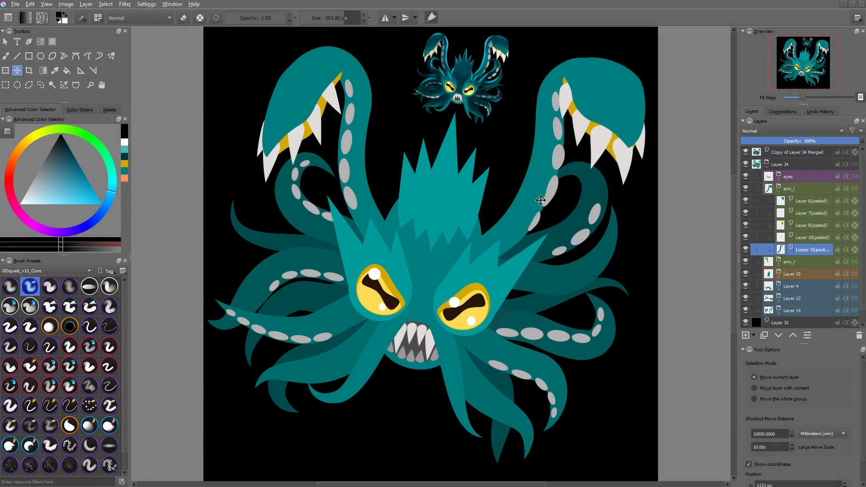
Step: Choose a textured painterly brush and paint dark blue tones over the large raised arm on Layer 5(pasted)
key(b)
click(15, 287)
click(32, 391)
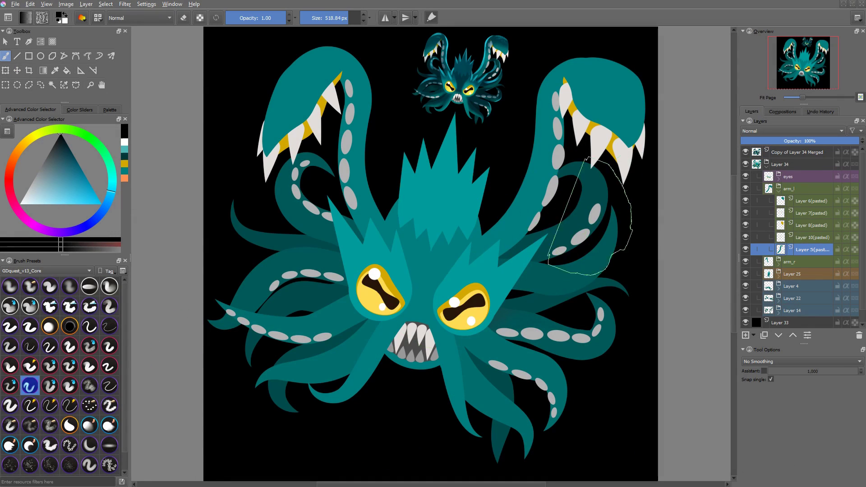
ctrl+click(537, 270)
drag(491, 235, 559, 84)
right_click(611, 170)
drag(637, 185, 639, 179)
click(649, 63)
mouse_move(595, 63)
mouse_down()
mouse_move(559, 148)
mouse_move(539, 140)
mouse_up()
mouse_move(539, 140)
mouse_down()
mouse_move(496, 216)
mouse_move(457, 254)
mouse_up()
drag(546, 198, 545, 155)
Step: Paint dark blue over the fanged head of that arm, and over the opposite raised arm and its head on their own layers
key(r)
click(626, 92)
mouse_move(581, 68)
mouse_down()
mouse_move(620, 74)
mouse_move(630, 93)
mouse_move(581, 78)
mouse_move(641, 134)
mouse_up()
key(r)
click(316, 91)
mouse_move(316, 76)
mouse_down()
mouse_move(289, 119)
mouse_move(356, 86)
mouse_up()
key(r)
click(362, 85)
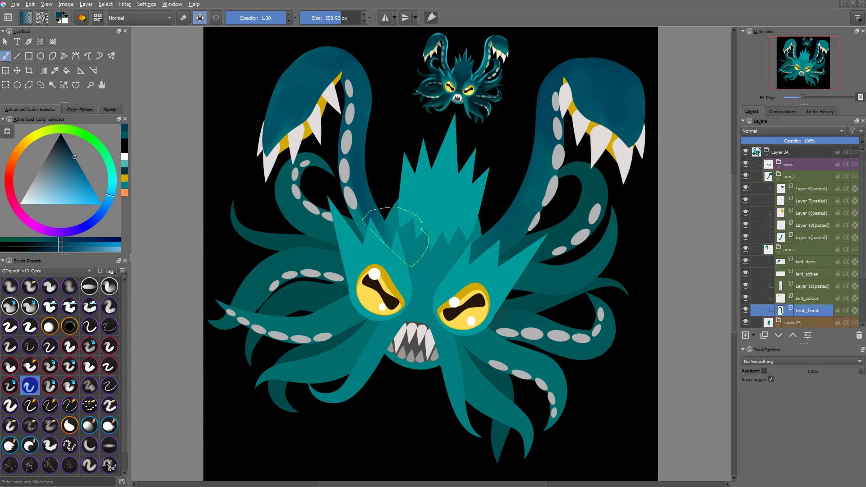
Step: Paint the spiky head crest on body_deco dark blue and work sampled teal strokes into it using a smaller brush
key(r)
click(469, 201)
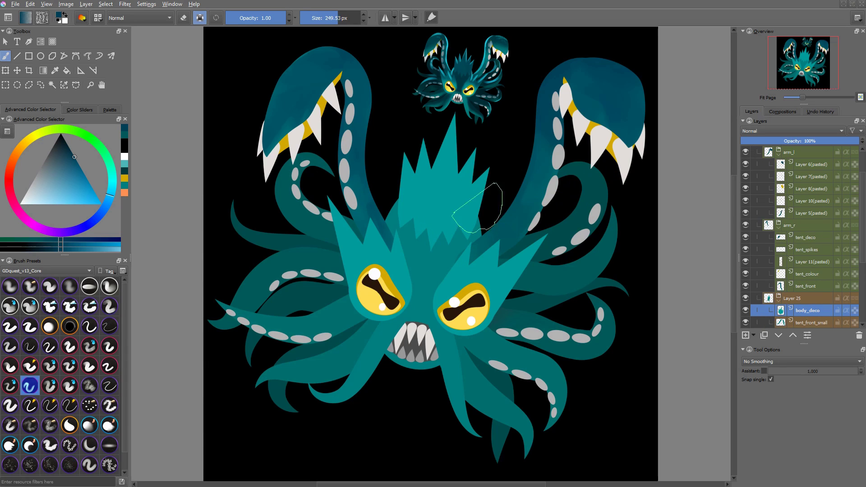
drag(478, 210, 430, 210)
drag(498, 169, 473, 232)
drag(401, 226, 407, 139)
key(bracketleft)
key(bracketleft)
mouse_move(433, 212)
mouse_down()
mouse_move(463, 99)
mouse_move(455, 141)
mouse_move(476, 145)
mouse_move(480, 176)
mouse_move(464, 209)
mouse_move(422, 239)
mouse_up()
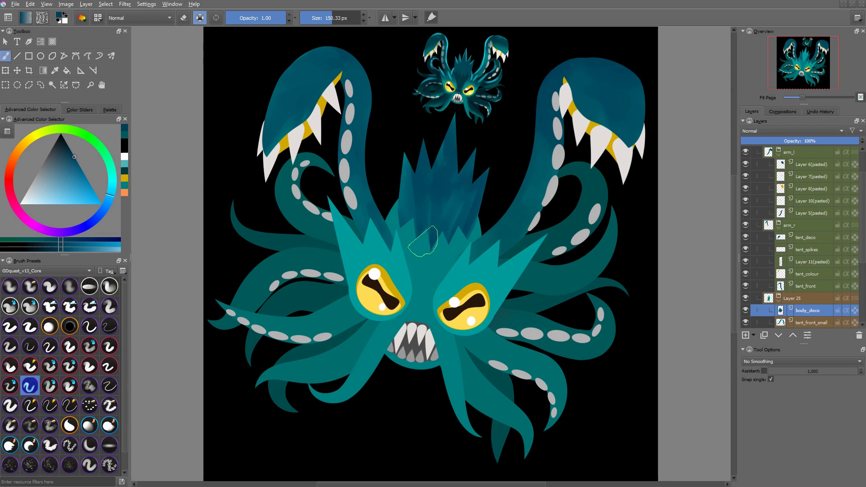
ctrl+click(552, 273)
ctrl+click(438, 270)
drag(397, 193, 408, 232)
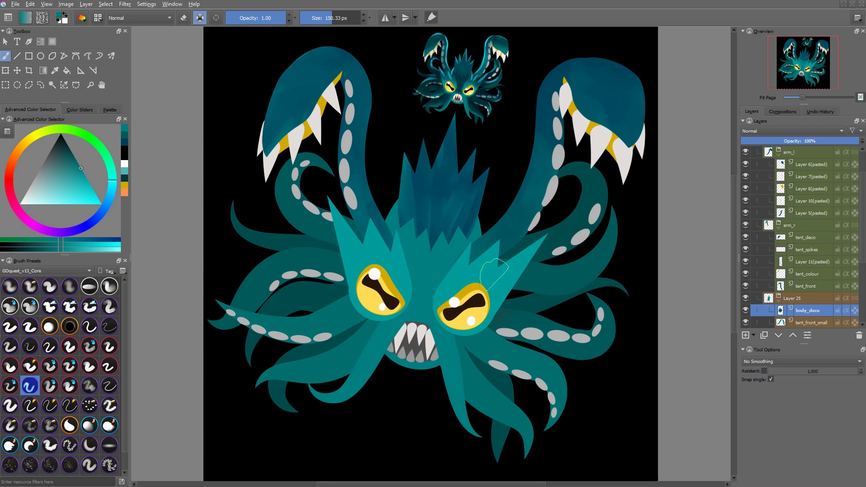
Step: Paint the spiky patch around the right-hand eye on eye_bg dark blue using colour sampled from the arm's head
ctrl+click(606, 97)
key(r)
click(512, 259)
drag(477, 254, 508, 311)
drag(496, 284, 609, 284)
key(ctrl+z)
mouse_move(532, 252)
mouse_down()
mouse_move(478, 271)
mouse_move(514, 311)
mouse_move(464, 275)
mouse_move(433, 293)
mouse_up()
Step: Paint a teal rim around the right-hand eye on eye_bg using a smaller brush
key(x)
ctrl+click(473, 333)
drag(477, 332, 421, 333)
mouse_move(493, 320)
mouse_down()
mouse_move(548, 246)
mouse_move(517, 299)
mouse_up()
key(bracketleft)
key(bracketleft)
key(bracketleft)
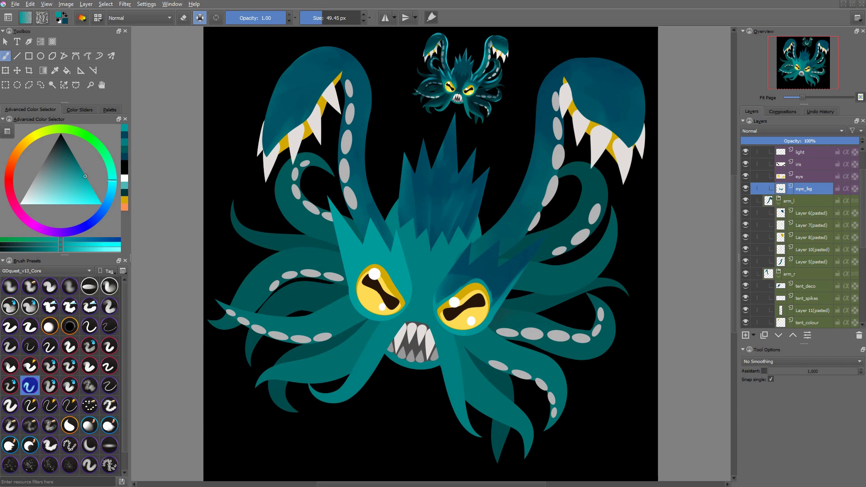
key(bracketleft)
key(bracketleft)
Step: Extend the dark blue over the rest of the right-hand eye patch and cover the left-hand eye patch's spikes
ctrl+click(501, 259)
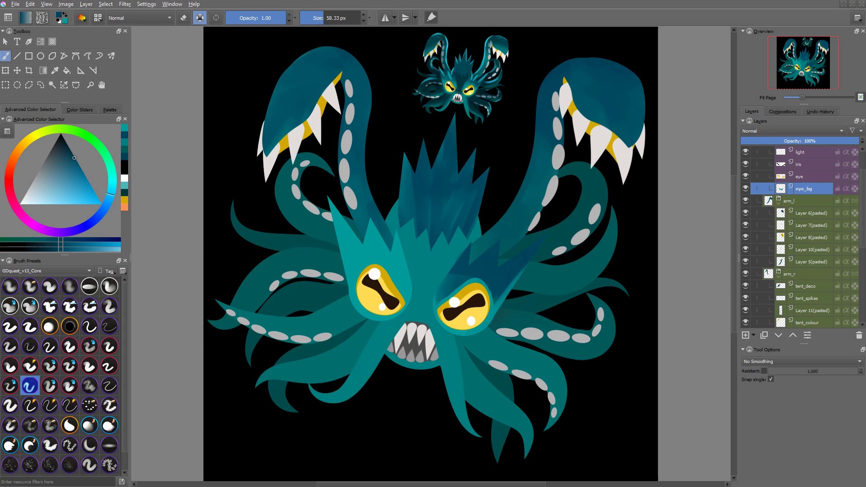
drag(514, 312, 562, 312)
drag(509, 305, 522, 270)
mouse_move(408, 268)
mouse_down()
mouse_move(344, 225)
mouse_move(353, 261)
mouse_move(402, 276)
mouse_up()
drag(367, 227, 355, 216)
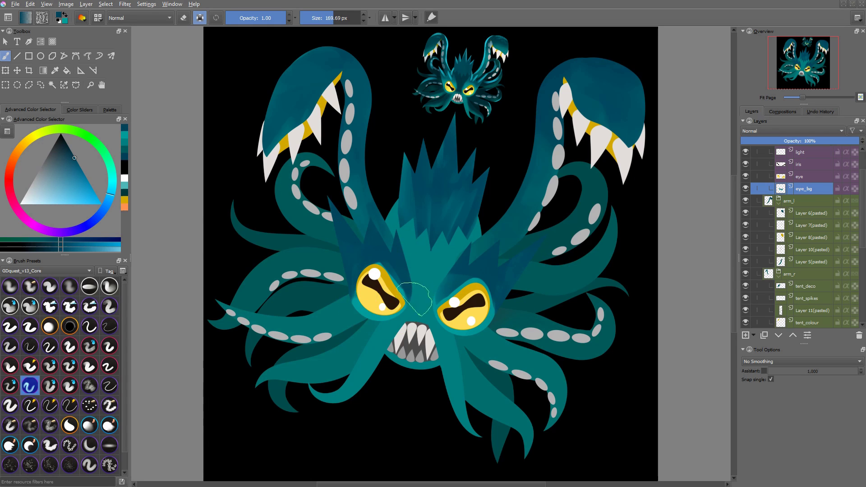
Step: Paint a matching teal rim around the left-hand eye using a smaller brush
ctrl+click(363, 273)
key(bracketleft)
key(bracketleft)
key(bracketleft)
key(bracketleft)
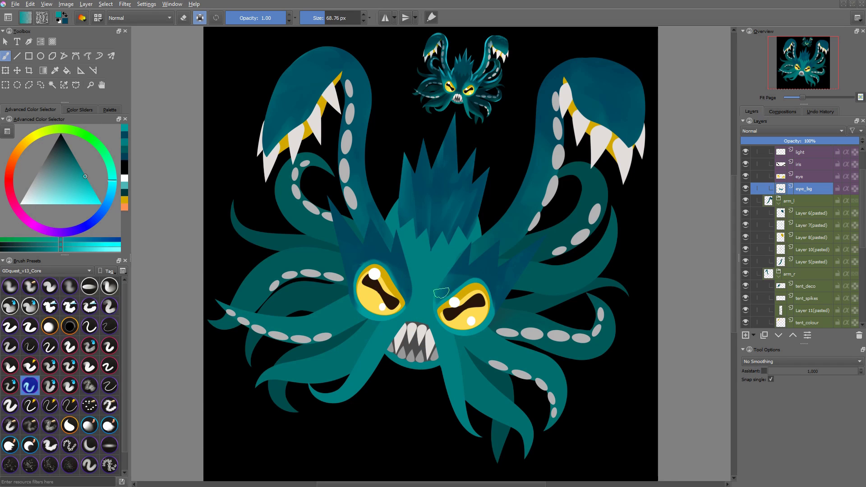
Step: Paint the forehead between the crest and the eyes dark blue on the body layer
ctrl+click(478, 271)
key(r)
click(451, 259)
mouse_move(418, 228)
mouse_down()
mouse_move(468, 228)
mouse_move(446, 275)
mouse_move(426, 286)
mouse_up()
Step: Paint a bright teal glow on the body around the mouth
key(x)
mouse_move(451, 328)
mouse_down()
mouse_move(409, 330)
mouse_move(452, 316)
mouse_up()
right_click(461, 315)
click(477, 323)
right_click(477, 323)
Step: Shade the two front tentacles on tent_front_small with dark blue and add bright cyan light along their curled tips
key(r)
click(446, 341)
key(x)
mouse_move(431, 311)
mouse_down()
mouse_move(449, 305)
mouse_move(461, 405)
mouse_move(482, 416)
mouse_up()
mouse_move(370, 351)
mouse_down()
mouse_move(397, 321)
mouse_move(322, 386)
mouse_move(408, 318)
mouse_up()
key(x)
drag(363, 399, 331, 405)
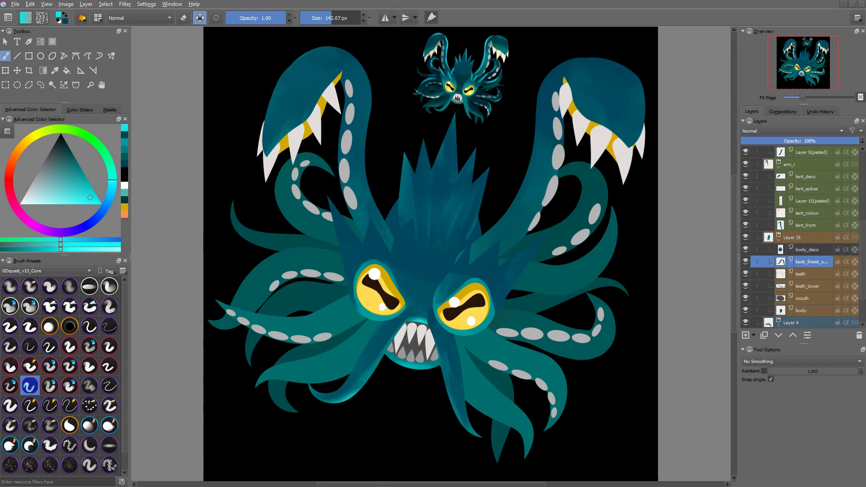
key(bracketright)
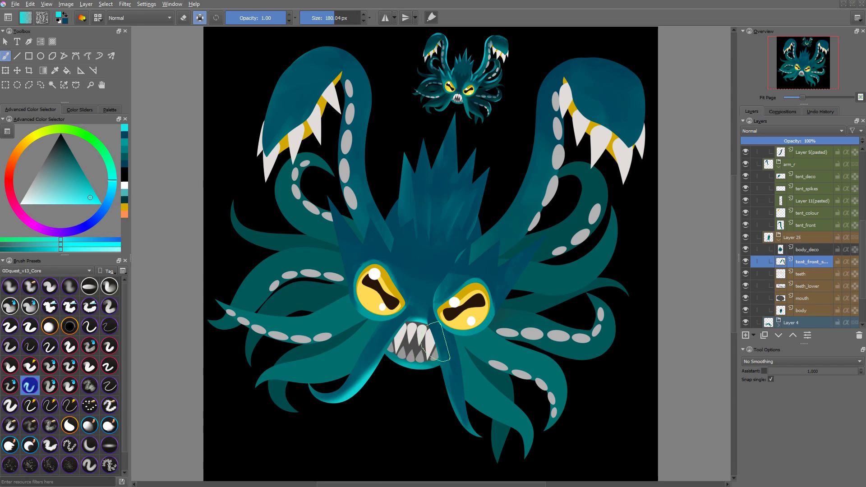
Step: Blend sampled blue tones across the forehead and around the eyes
ctrl+click(446, 311)
key(r)
click(466, 271)
drag(477, 262, 422, 286)
key(x)
drag(477, 280, 433, 317)
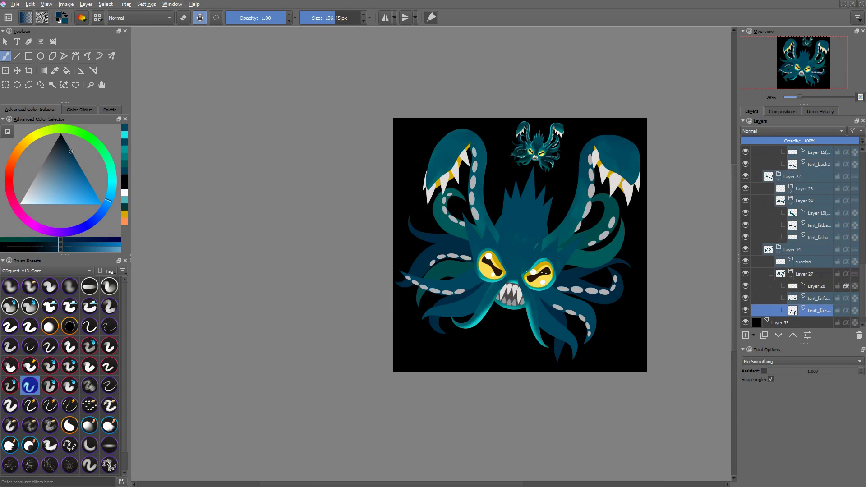
Step: Fill the remaining back tentacles, both raised arms and their fanged heads with flat dark blue, layer by layer
key(r)
click(584, 266)
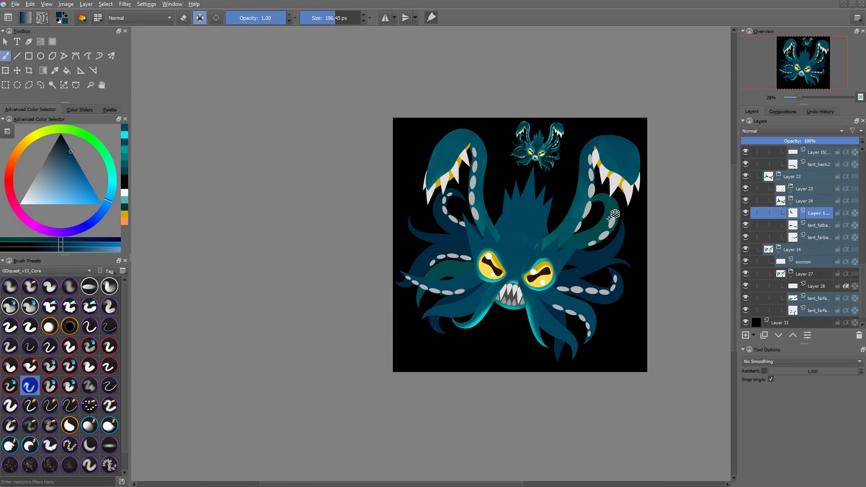
scroll(581, 225, up, 2)
click(575, 222)
click(452, 214)
key(shift+BackSpace)
click(396, 126)
key(shift+BackSpace)
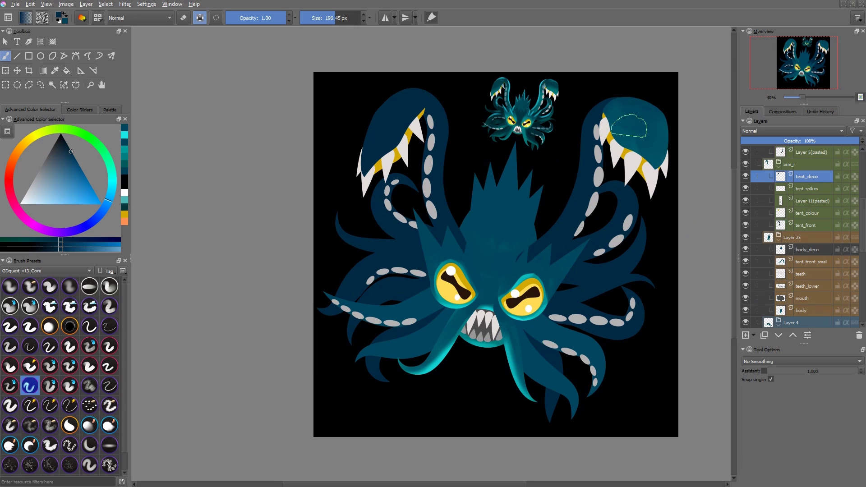
click(630, 124)
key(shift+BackSpace)
Step: Paint vertical teal light strokes along the crest's spikes on body_deco with colour sampled from a front tentacle's tip
click(529, 211)
ctrl+click(526, 394)
drag(491, 198, 480, 232)
key(ctrl+z)
mouse_move(500, 216)
mouse_down()
mouse_move(483, 216)
mouse_move(488, 236)
mouse_up()
mouse_move(484, 202)
mouse_down()
mouse_move(486, 237)
mouse_move(473, 230)
mouse_up()
mouse_move(515, 207)
mouse_down()
mouse_move(501, 241)
mouse_move(511, 244)
mouse_up()
drag(532, 212, 524, 238)
drag(500, 206, 496, 244)
mouse_move(501, 196)
mouse_down()
mouse_move(493, 234)
mouse_move(518, 188)
mouse_up()
drag(507, 239, 525, 174)
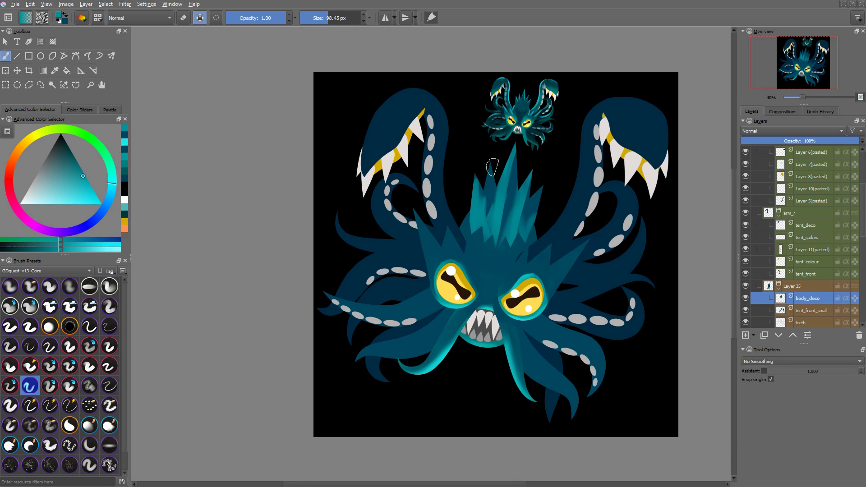
Step: Refine the crest's spikes with sampled teal and darker blue strokes using a smaller brush
ctrl+click(494, 185)
mouse_move(490, 205)
mouse_down()
mouse_move(490, 242)
mouse_move(530, 217)
mouse_up()
ctrl+click(524, 203)
mouse_move(529, 219)
shift+mouse_down()
mouse_move(549, 219)
mouse_move(527, 237)
shift+mouse_up()
mouse_move(479, 181)
mouse_down()
mouse_move(478, 210)
mouse_move(458, 201)
mouse_up()
ctrl+click(483, 201)
mouse_move(481, 205)
mouse_down()
mouse_move(477, 240)
mouse_move(479, 200)
mouse_up()
ctrl+click(478, 224)
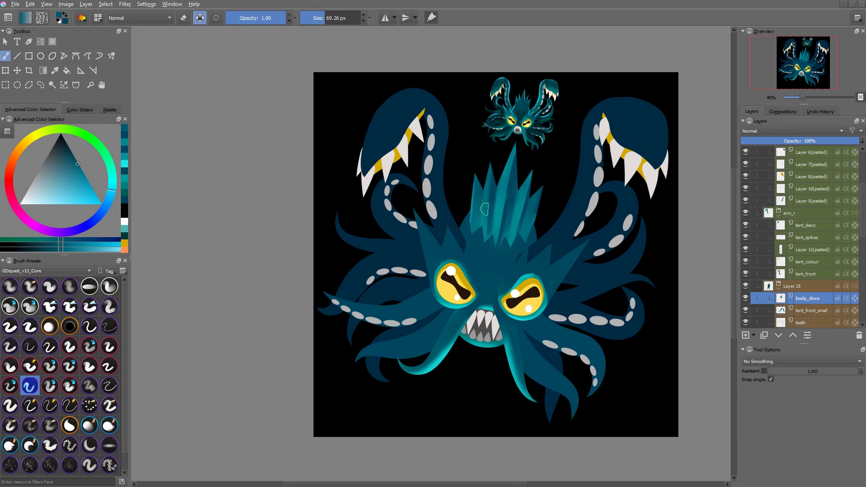
Step: Blend broader teal strokes into the crest's outer and central spikes with an enlarged brush
scroll(532, 242, up, 2)
ctrl+click(479, 212)
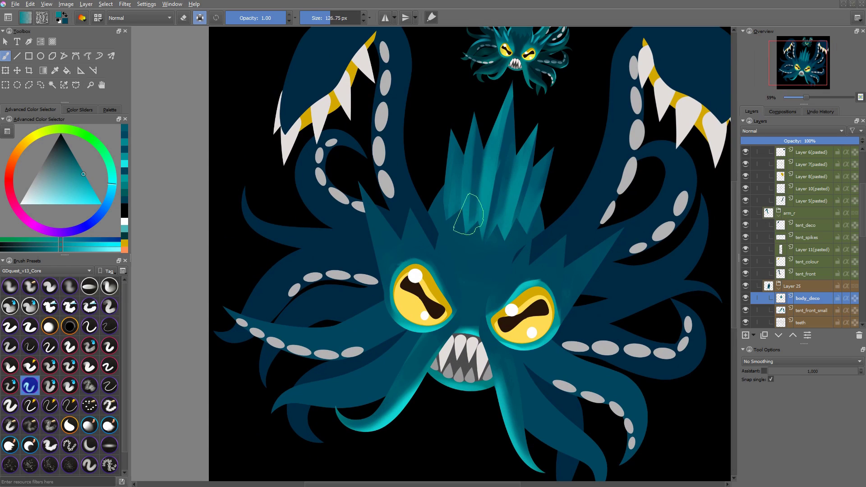
key(bracketright)
key(bracketright)
key(bracketright)
key(bracketright)
ctrl+click(543, 167)
drag(553, 155, 543, 158)
drag(514, 106, 516, 126)
Step: Darken the body's upper area and the crest's upper spikes with dark blue using a 440 px soft round brush
mouse_move(635, 238)
ctrl+mouse_down()
mouse_move(570, 297)
mouse_move(556, 269)
mouse_move(535, 259)
ctrl+mouse_up()
click(524, 274)
ctrl+click(579, 238)
click(10, 286)
drag(685, 243, 597, 238)
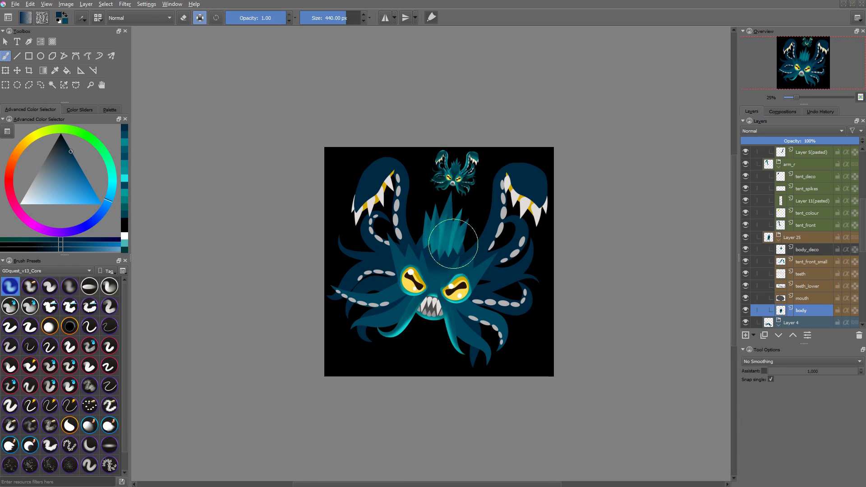
click(451, 226)
mouse_move(426, 227)
mouse_down()
mouse_move(482, 223)
mouse_move(440, 255)
mouse_up()
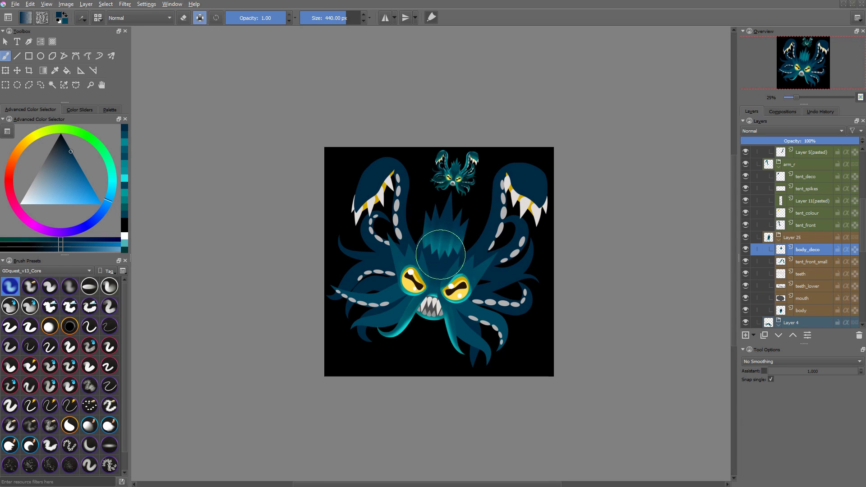
Step: Switch to a smaller blending brush and brush sampled teal onto the eye patches' outer spikes on eye_bg
mouse_move(464, 303)
ctrl+mouse_down()
mouse_move(492, 271)
mouse_move(486, 246)
ctrl+mouse_up()
click(474, 285)
ctrl+click(472, 287)
click(10, 366)
key(i)
key(i)
ctrl+click(478, 262)
mouse_move(481, 275)
mouse_down()
mouse_move(472, 247)
mouse_move(488, 267)
mouse_up()
Step: Lower the brush opacity to 0.50 and cover the stray teal strokes above the right-hand eye with sampled dark blue
click(70, 347)
key(slash)
key(i)
key(i)
key(i)
key(i)
key(i)
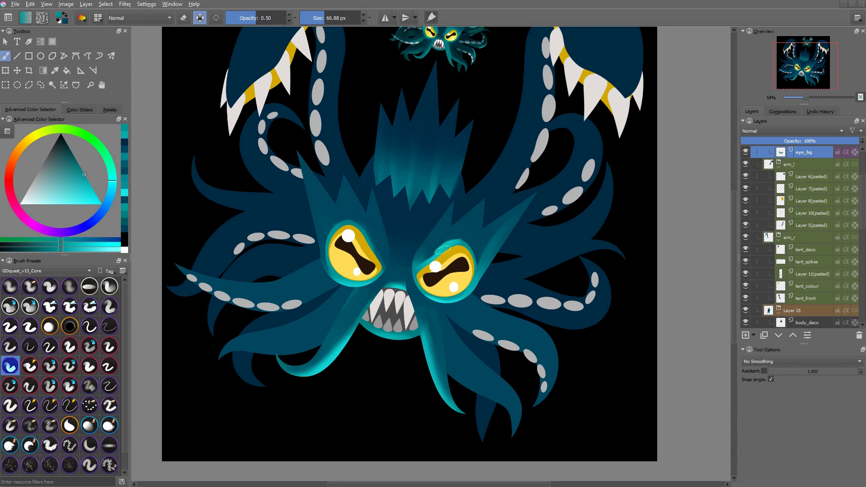
ctrl+click(438, 244)
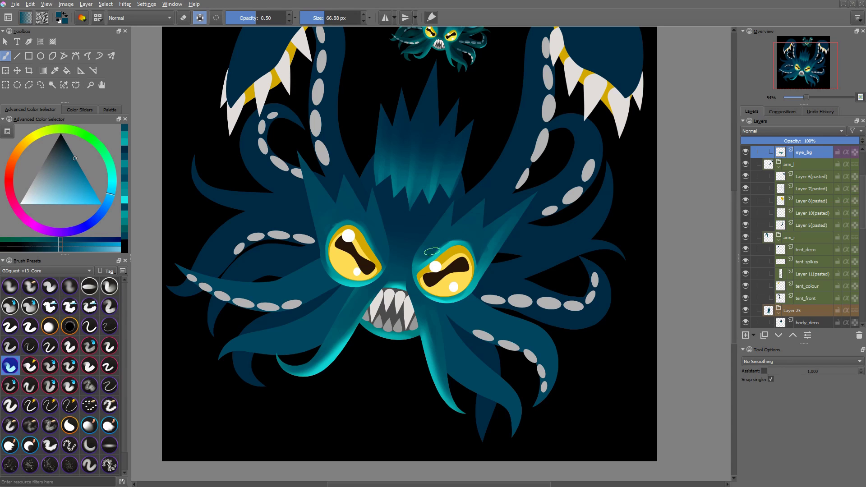
Step: Raise the brush opacity to 0.80 and paint sampled teal light down the right-hand eye patch's spikes
ctrl+click(458, 243)
key(o)
key(o)
key(o)
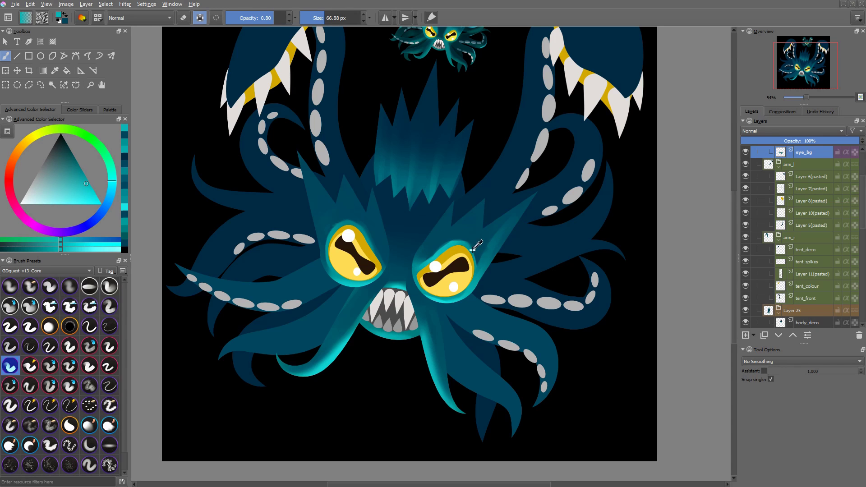
ctrl+click(472, 249)
drag(488, 199, 475, 252)
ctrl+click(489, 228)
drag(486, 217, 475, 275)
ctrl+click(477, 252)
Step: Touch up the right-hand eye's upper rim and add teal light to the left-hand eye patch with sampled colours
ctrl+click(427, 244)
mouse_move(434, 241)
mouse_down()
mouse_move(456, 200)
mouse_move(429, 243)
mouse_up()
ctrl+click(461, 229)
ctrl+click(391, 274)
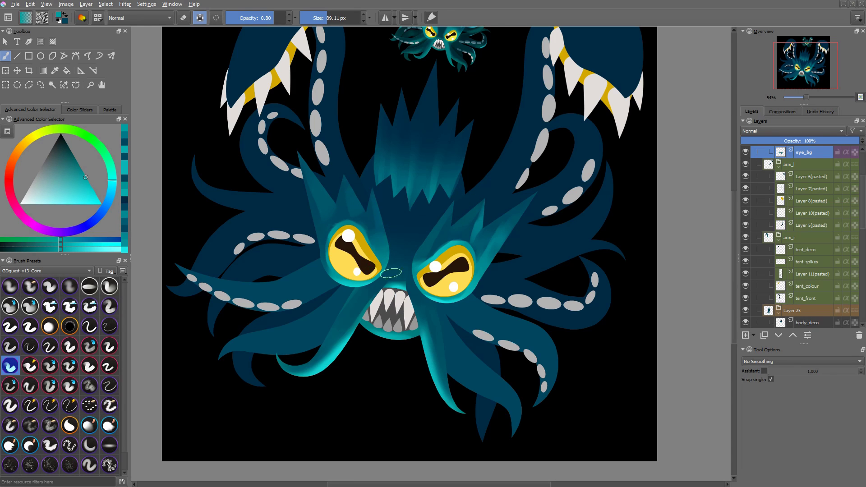
Step: Touch up the right-hand eye patch's spikes with sampled teal and lower the brush opacity to 0.40
scroll(467, 266, down, 3)
scroll(479, 269, up, 3)
ctrl+click(473, 245)
ctrl+click(469, 257)
mouse_move(473, 249)
mouse_down()
mouse_move(488, 229)
mouse_move(482, 235)
mouse_up()
ctrl+click(410, 264)
key(o)
key(o)
key(o)
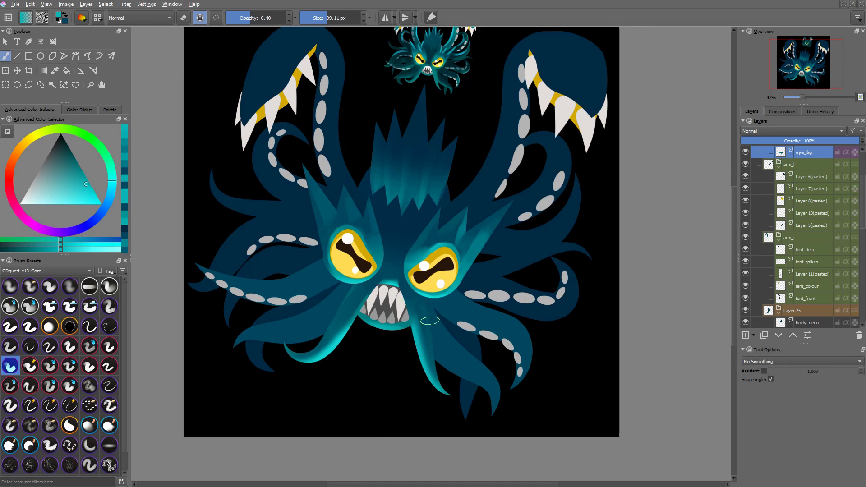
Step: Select the layer of the front tentacle beside the mouth, sample teal from its tip and adjust the brush opacity
key(r)
click(367, 290)
ctrl+click(316, 358)
key(o)
key(o)
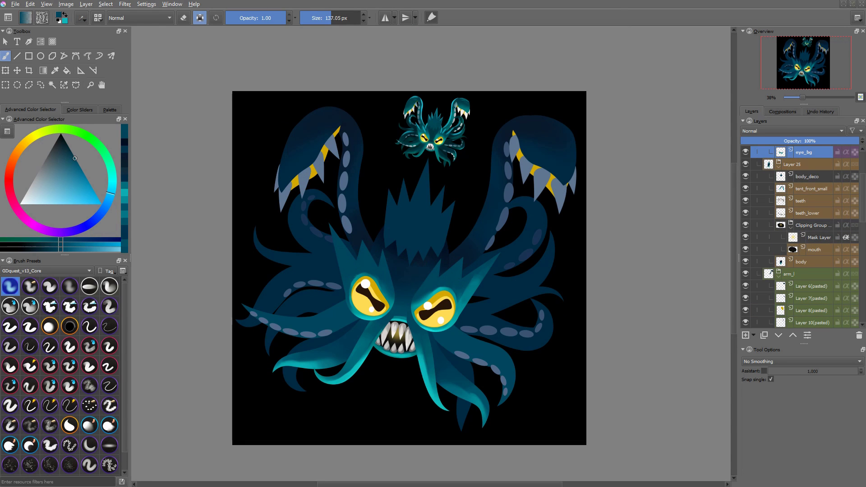
Step: Switch to the blending brush, lower its opacity to 0.50 and brush teal over the right-hand eye patch on eye_bg
click(10, 365)
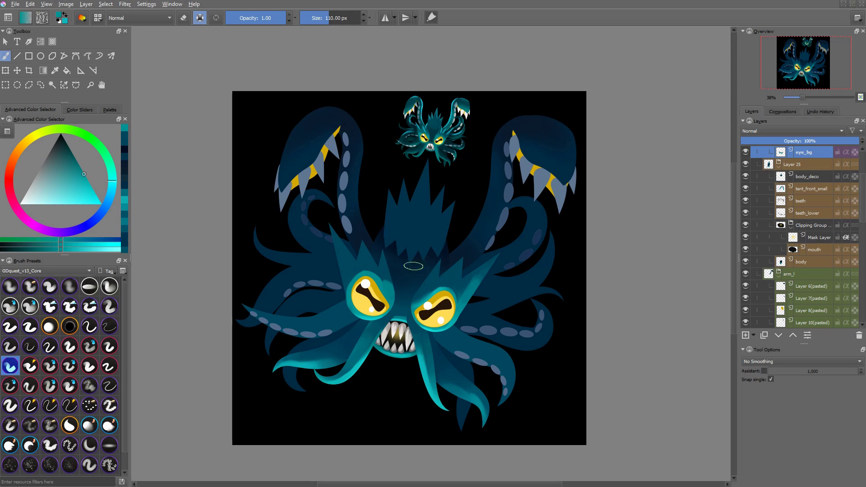
key(o)
key(o)
key(o)
key(o)
key(o)
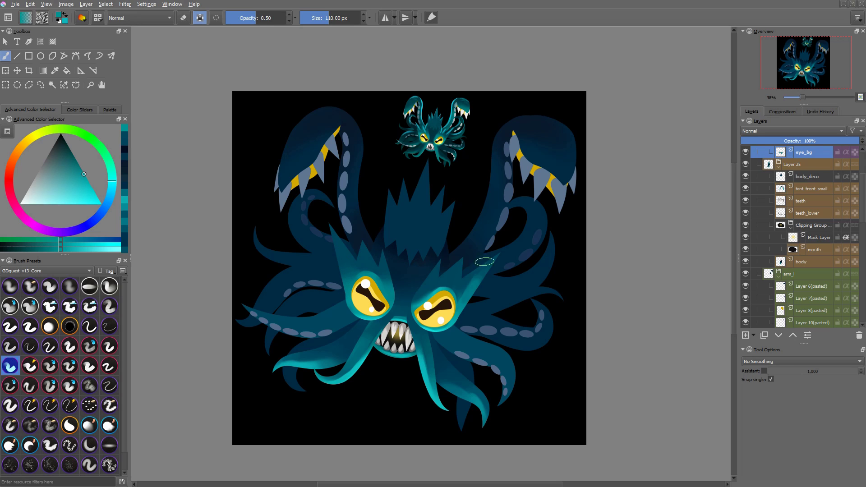
drag(423, 292, 459, 313)
Step: Sample teal and dark blue around the right-hand eye's upper rim and spikes, and reduce the brush to about 51 px
ctrl+click(430, 293)
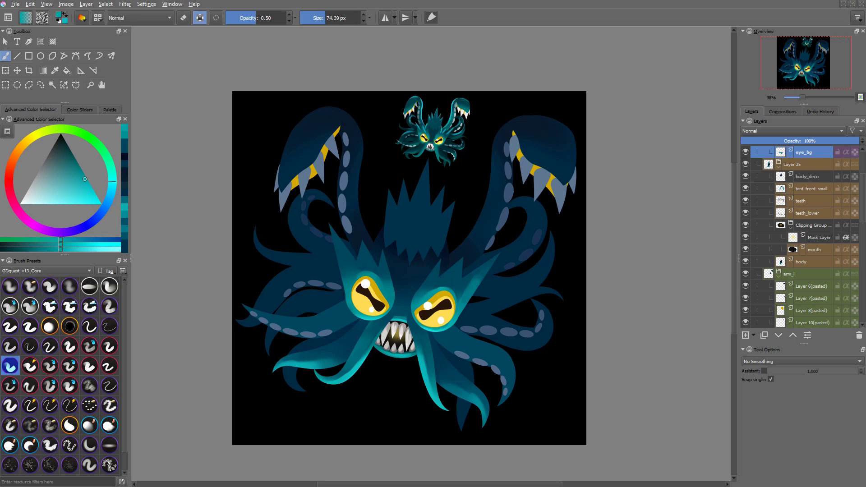
ctrl+click(488, 270)
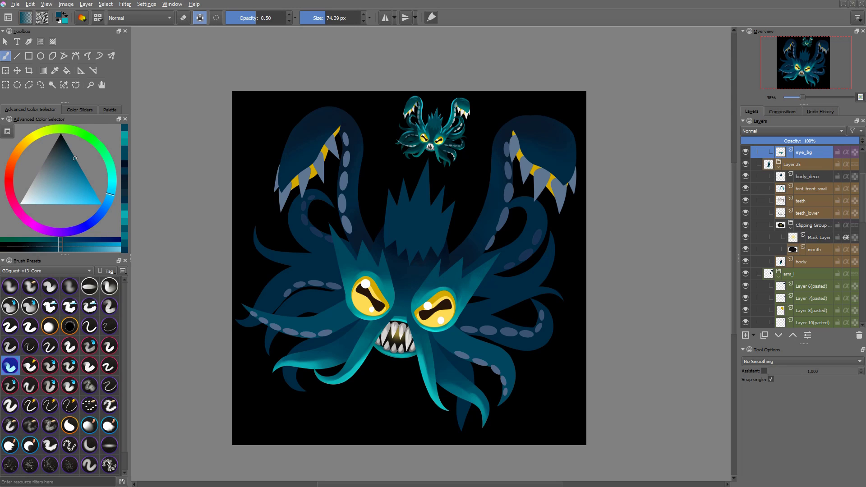
ctrl+click(436, 290)
shift+drag(436, 291, 432, 291)
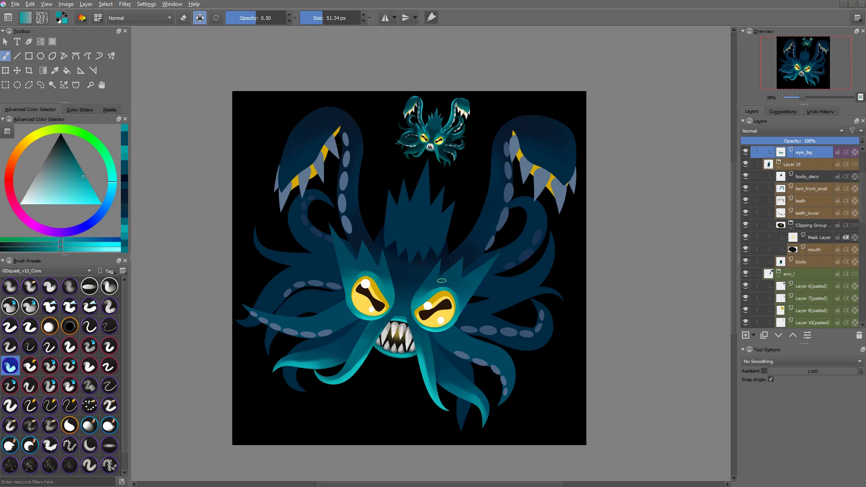
Step: Raise the brush opacity to 0.80 and paint teal light down the right-hand eye patch's outer spike
scroll(461, 283, up, 2)
key(o)
key(o)
key(o)
drag(511, 235, 475, 287)
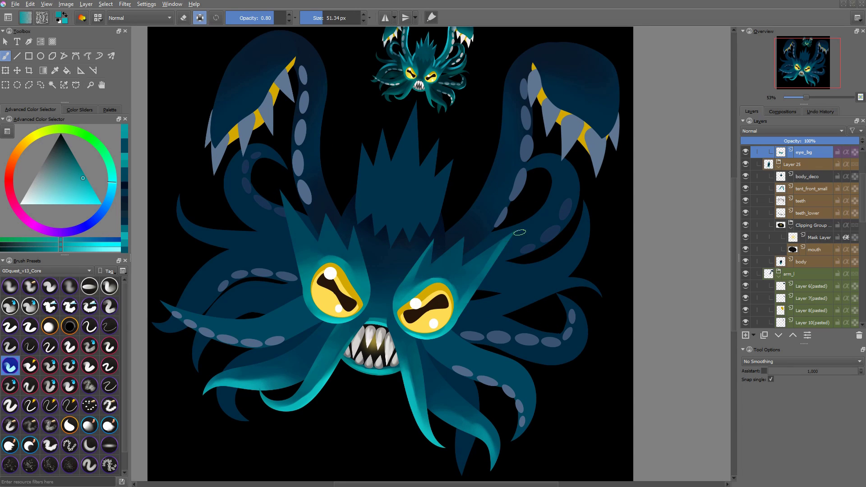
scroll(464, 258, down, 4)
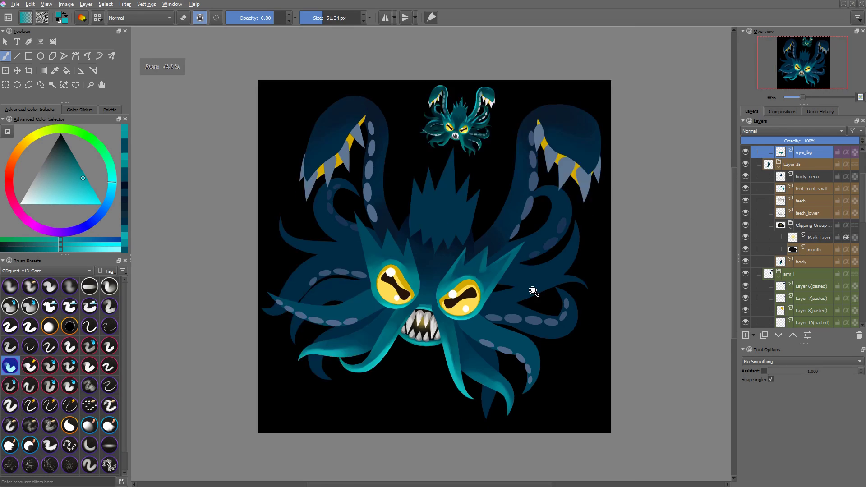
scroll(464, 286, up, 6)
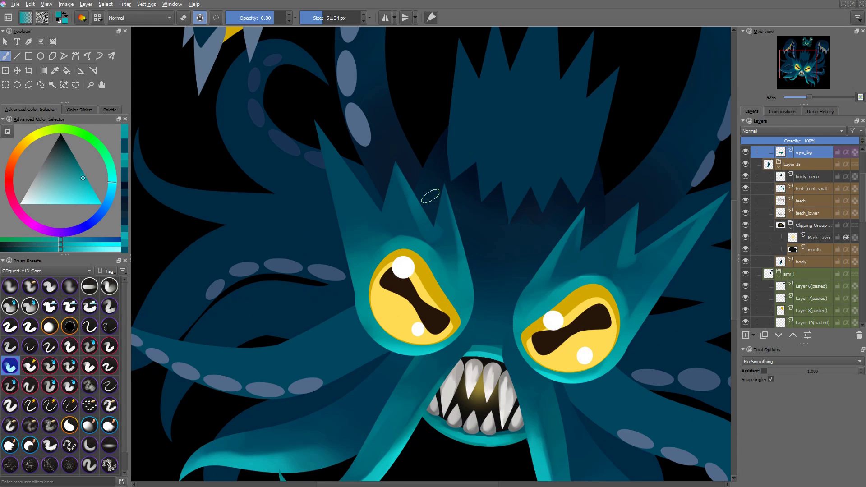
scroll(526, 305, down, 7)
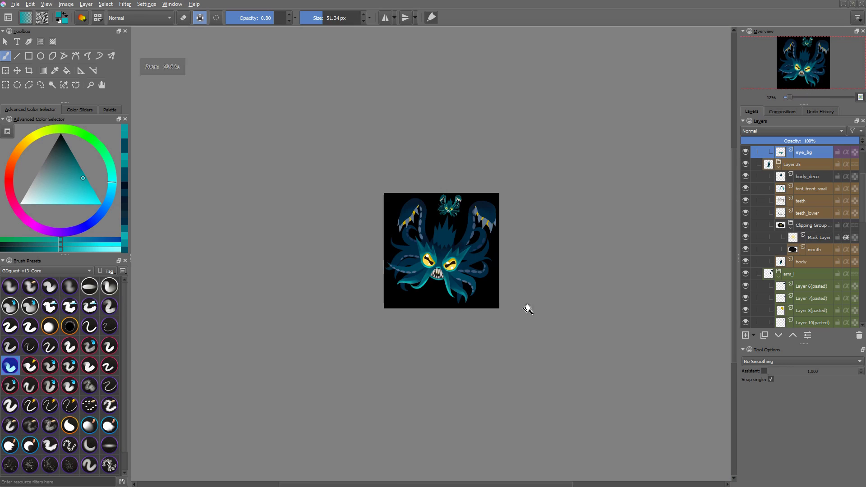
Step: Cover the right-hand claw's outer side with sampled dark blue on Layer 6(pasted), raising the brush opacity to 0.80
scroll(462, 301, up, 3)
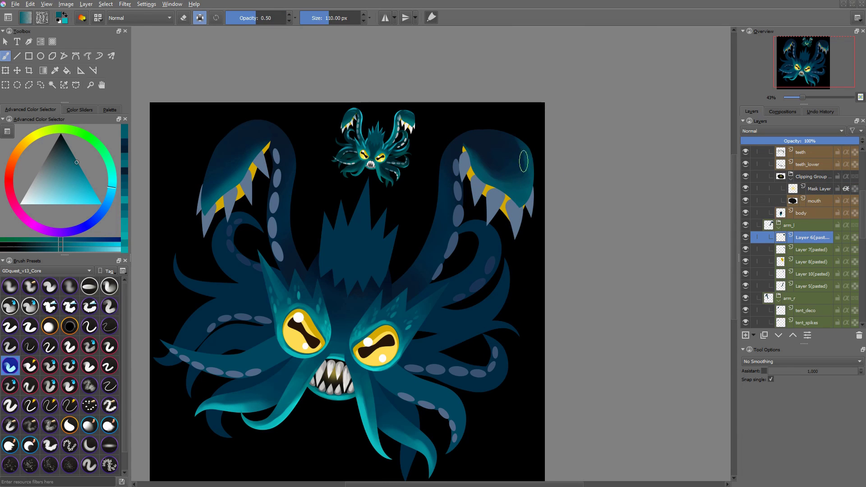
ctrl+click(508, 164)
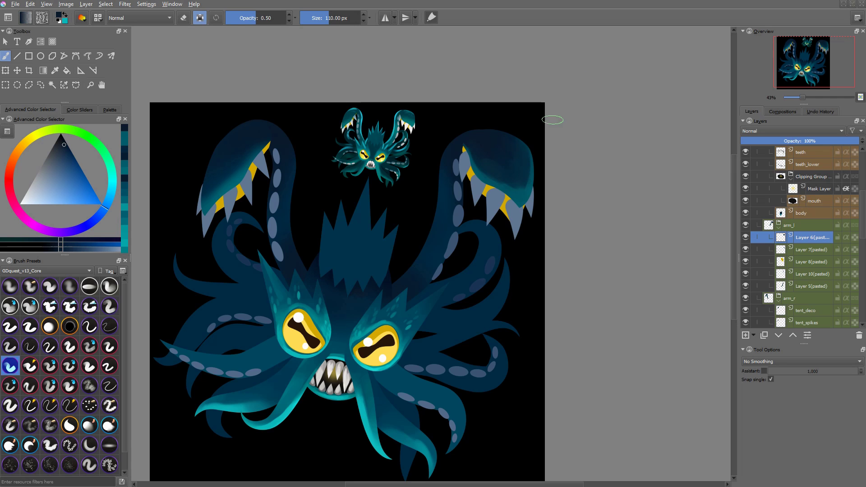
mouse_move(536, 156)
mouse_down()
mouse_move(532, 145)
mouse_move(504, 171)
mouse_up()
right_click(506, 174)
right_click(506, 173)
key(o)
key(o)
key(o)
drag(531, 139, 535, 191)
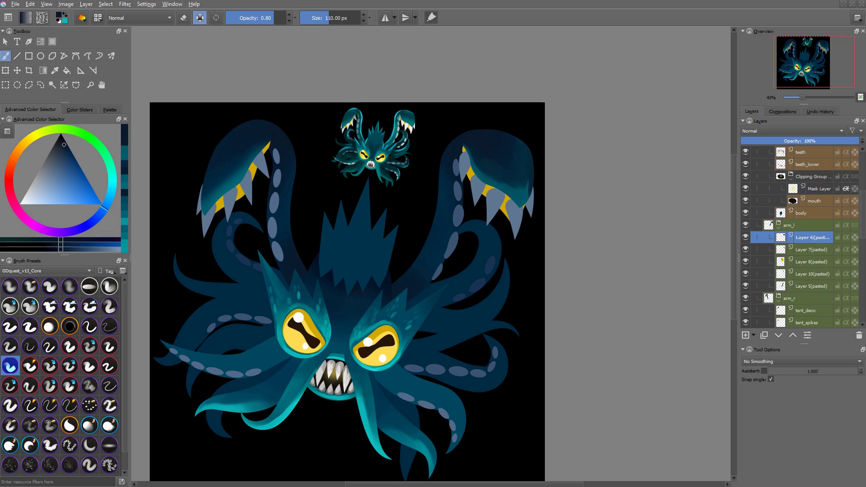
ctrl+click(531, 183)
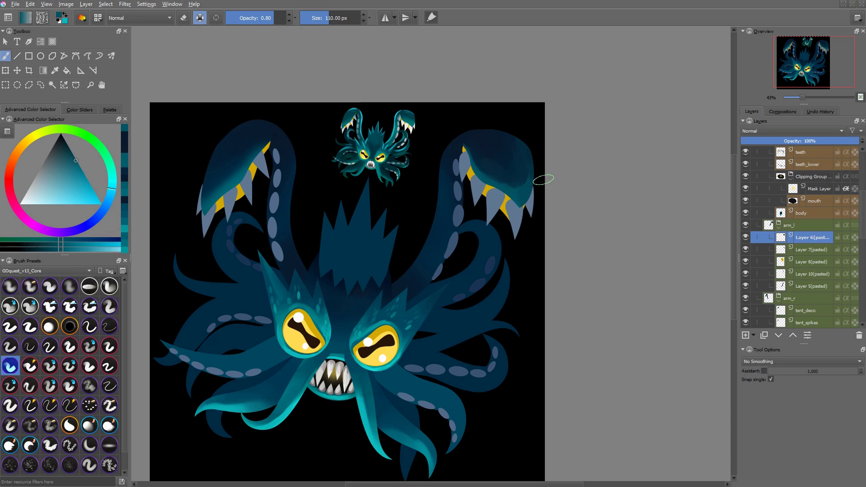
ctrl+click(504, 206)
drag(481, 169, 491, 178)
key(ctrl+z)
Step: Select the right-hand claw's yellow gum layer, Layer 8(pasted), and choose a dark purple brush colour
key(t)
click(504, 206)
key(b)
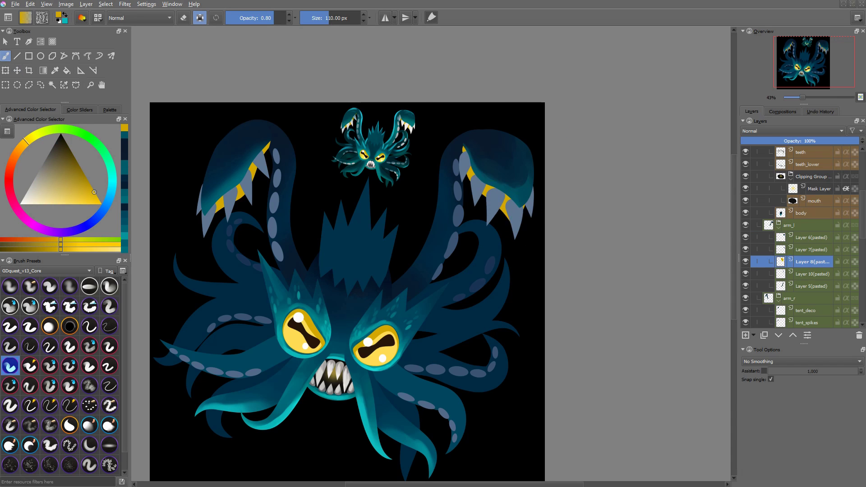
right_click(474, 161)
click(495, 182)
click(495, 185)
click(480, 164)
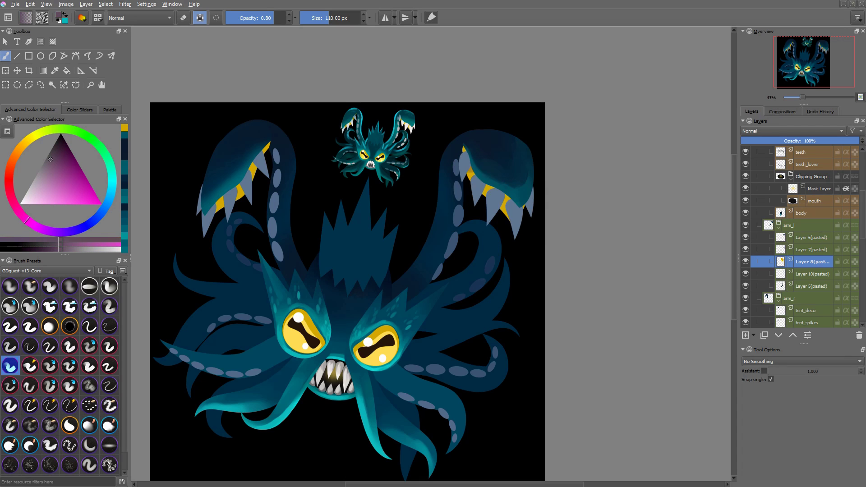
Step: Shade the right-hand claw's yellow gums between the teeth and raise the brush opacity to 1.00
key(x)
ctrl+click(382, 334)
drag(502, 211, 510, 224)
key(x)
key(o)
key(o)
key(x)
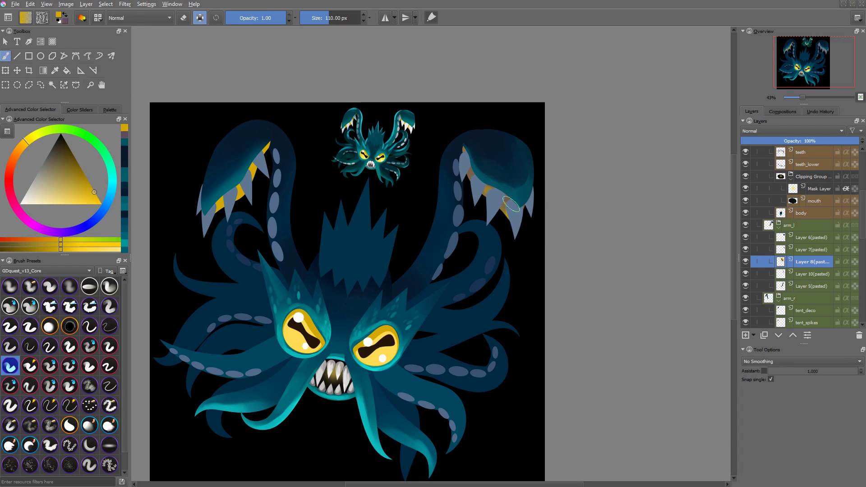
Step: Select the right-hand claw's teeth layer, Layer 7(pasted), reduce the brush to about 61 px and sample a tentacle's teal
key(Page_Up)
drag(518, 207, 514, 236)
key(ctrl+z)
shift+drag(529, 224, 487, 224)
key(x)
ctrl+click(363, 415)
Step: Choose a light blue and paint it onto the right-hand claw's large lower tooth
right_click(514, 217)
click(633, 188)
ctrl+click(514, 216)
right_click(512, 207)
click(538, 218)
click(509, 210)
drag(511, 209, 516, 231)
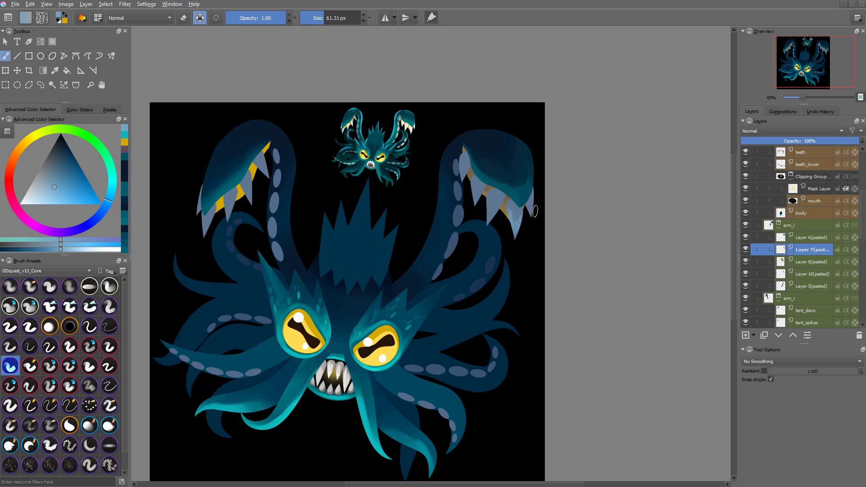
Step: Shade the right-hand claw's middle teeth with sampled light and darker blues
key(x)
ctrl+click(495, 201)
drag(494, 196, 496, 210)
key(x)
ctrl+click(497, 205)
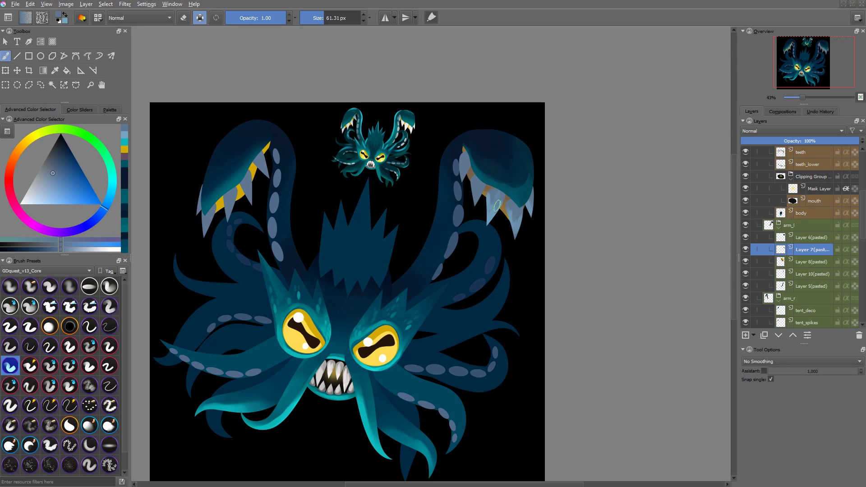
ctrl+click(495, 215)
drag(474, 184, 472, 201)
Step: Sample blues from the neighbouring teeth and paint the right-hand claw's uppermost tooth
ctrl+click(480, 182)
ctrl+click(495, 200)
drag(463, 157, 466, 170)
key(x)
right_click(525, 198)
right_click(525, 197)
Step: Refine the uppermost tooth's shading on the right-hand claw with darker blues and a smaller brush
right_click(472, 157)
click(474, 151)
click(497, 174)
right_click(498, 174)
mouse_move(470, 158)
mouse_down()
mouse_move(475, 165)
mouse_move(469, 160)
mouse_up()
right_click(480, 158)
click(480, 150)
right_click(479, 150)
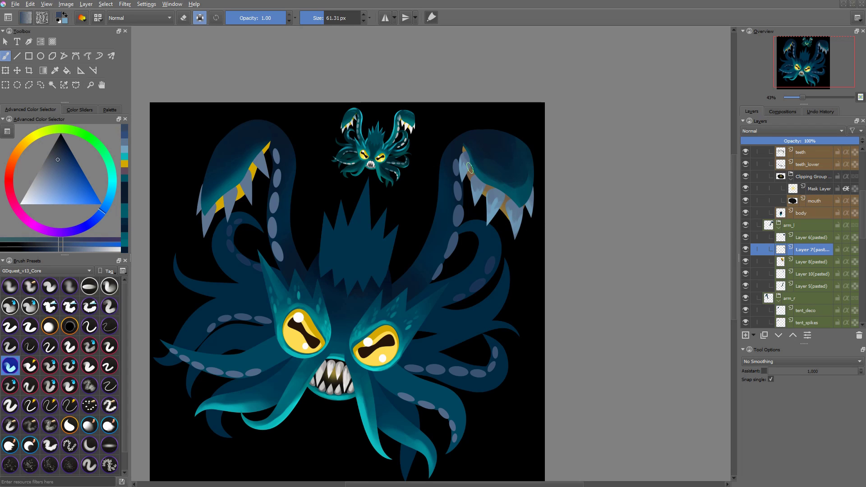
ctrl+click(465, 162)
mouse_move(470, 169)
shift+mouse_down()
mouse_move(459, 169)
mouse_move(463, 180)
shift+mouse_up()
ctrl+click(470, 166)
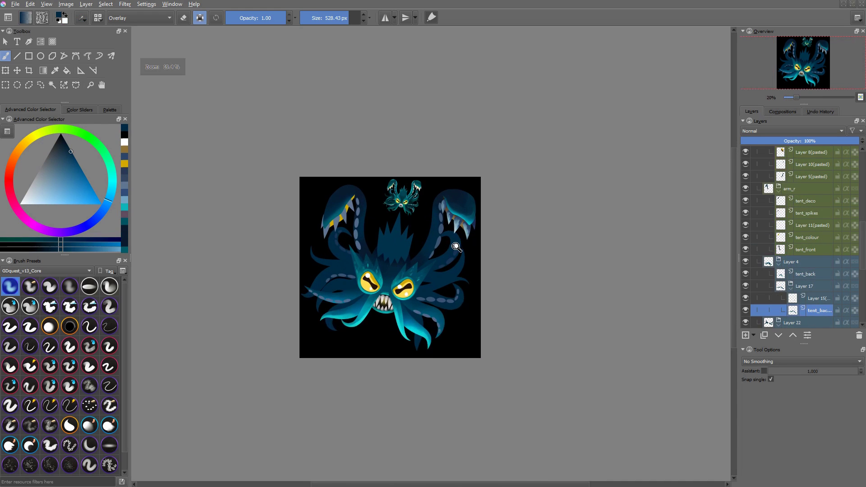
Step: Select the eye_bg layer and darken the right-hand eye patch's outer side with dark blue in Overlay mode
key(plus)
key(plus)
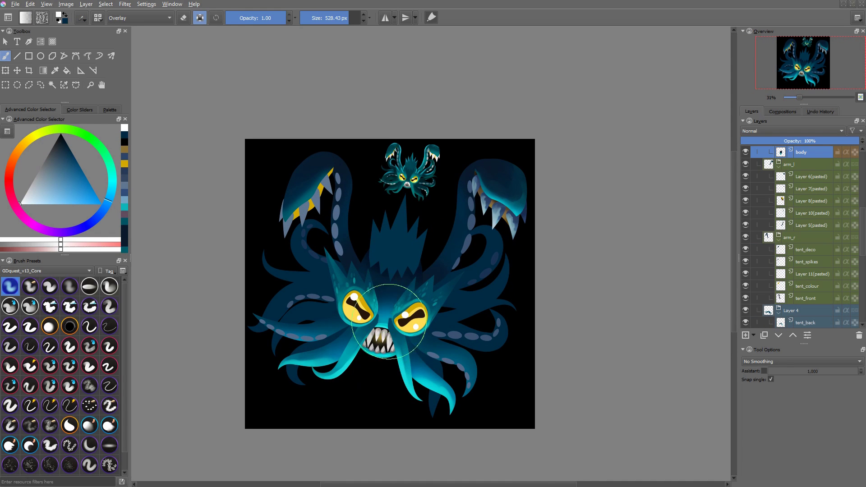
key(r)
click(417, 304)
key(x)
key(r)
click(453, 290)
drag(464, 284, 518, 281)
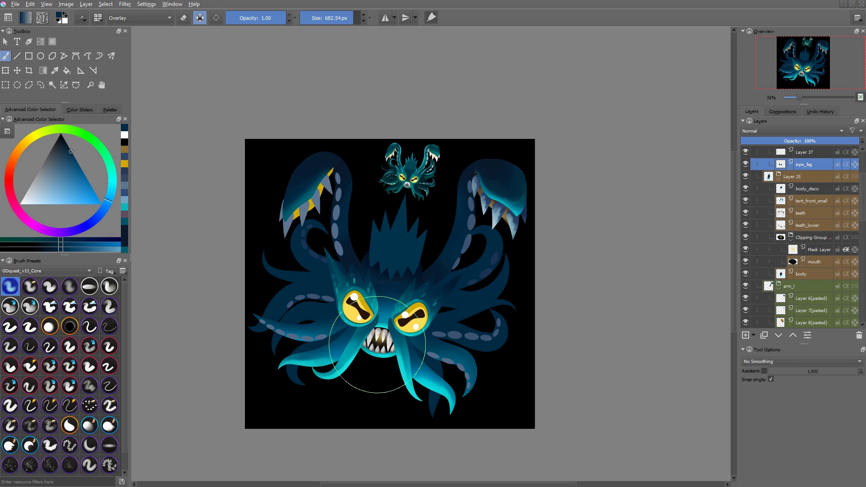
Step: Swap to white, select the layer at the right-hand eye's lower rim and brush Overlay light beneath the eyes
key(x)
key(r)
click(424, 319)
drag(434, 351, 239, 350)
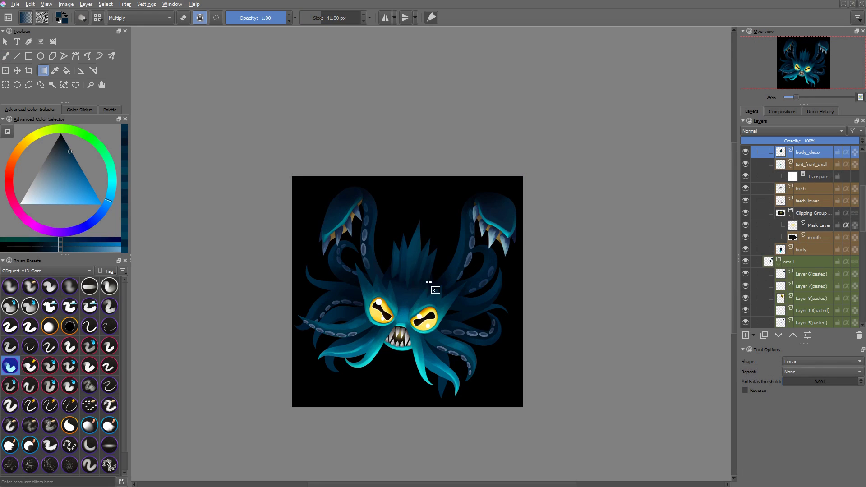
Step: Set the gradient to Overlay, choose a lighter blue and apply a linear gradient upward across the head spikes on body_deco
key(alt+shift+o)
click(65, 205)
drag(415, 212, 433, 259)
key(ctrl+z)
drag(443, 321, 426, 261)
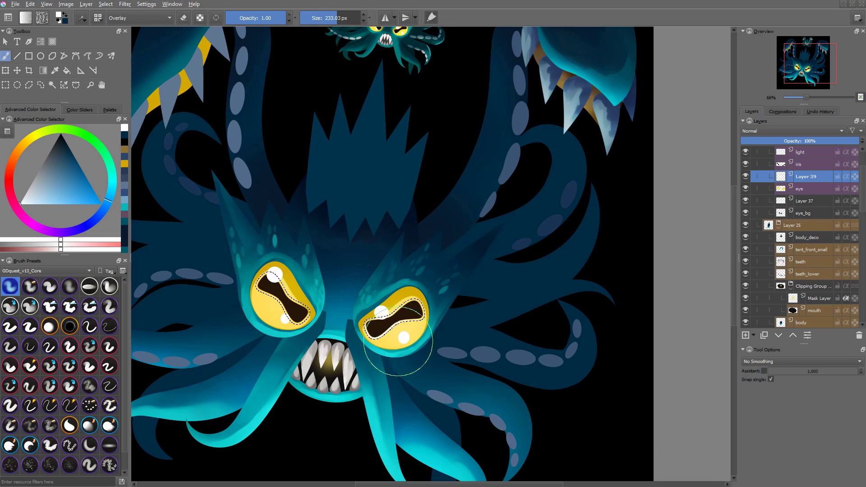
Step: Brush white Overlay light over the left-hand eye on Layer 39, switch to the iris layer and clear the selection
mouse_move(272, 322)
mouse_down()
mouse_move(336, 326)
mouse_move(319, 303)
mouse_up()
key(Page_Up)
key(d)
drag(424, 318, 397, 335)
key(ctrl+z)
key(ctrl+shift+a)
Step: Reduce the brush to about 78 px and darken the lower ends of both irises with black
key(a)
drag(426, 283, 380, 283)
drag(376, 326, 365, 338)
drag(301, 306, 312, 313)
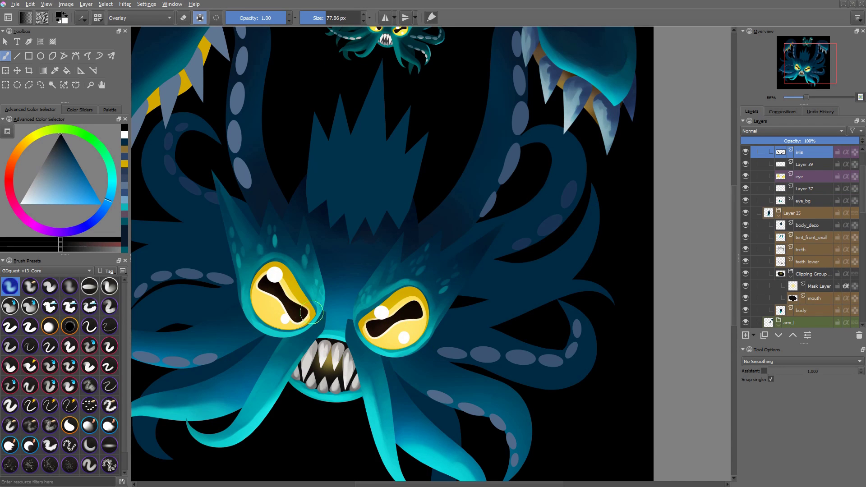
Step: Select the eye layer and sample the dark yellow from the right-hand eye's upper edge
scroll(432, 257, down, 2)
scroll(415, 266, up, 2)
key(Page_Down)
key(Page_Down)
ctrl+click(437, 294)
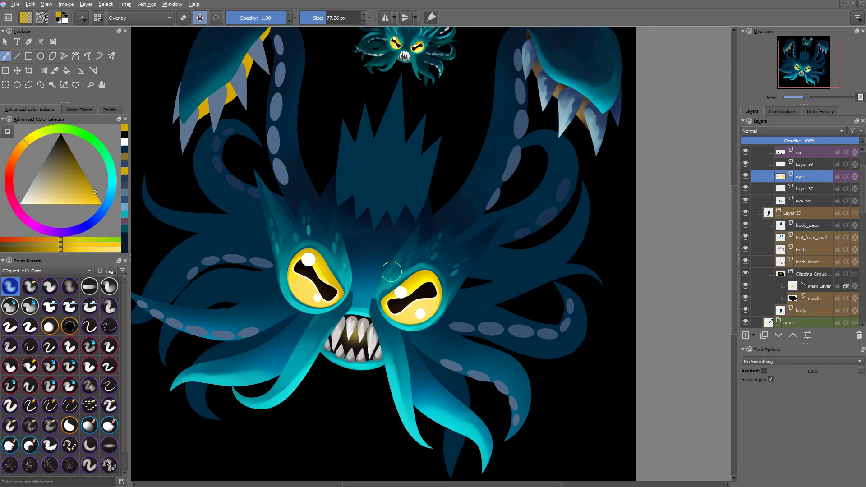
right_click(328, 264)
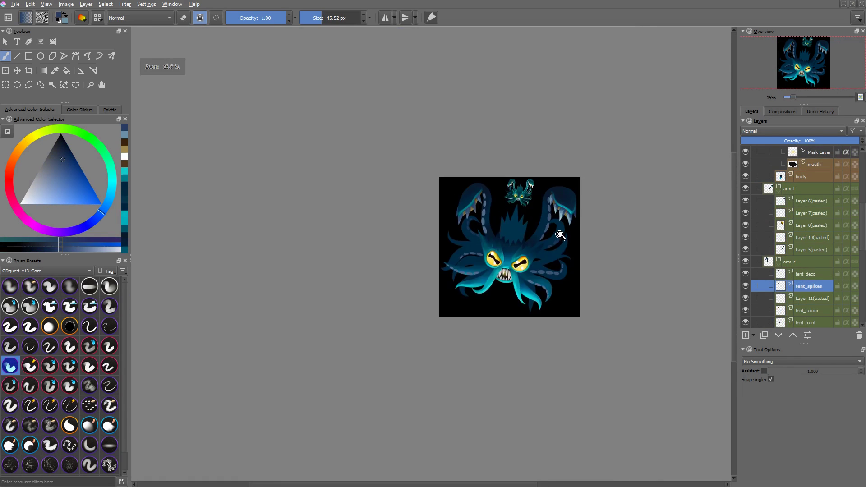
Step: Paint sampled blue on the tip of the left-hand claw's middle tooth on tent_spikes
scroll(340, 205, up, 3)
scroll(340, 205, up, 3)
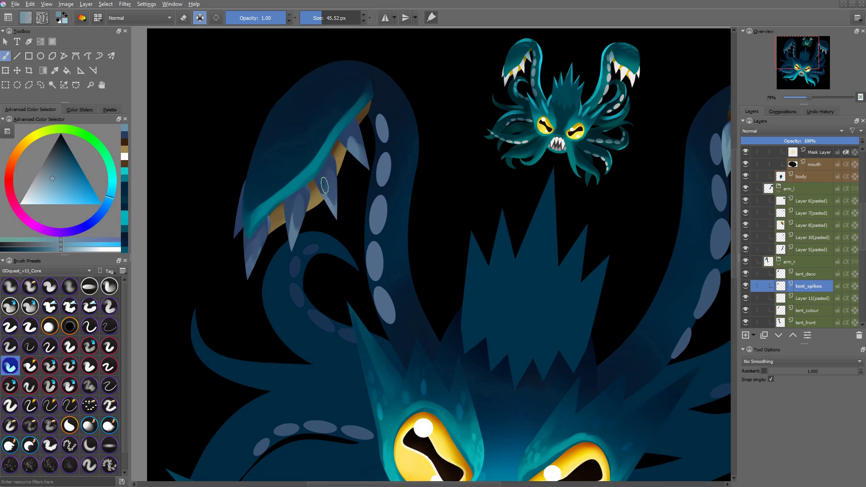
ctrl+click(334, 202)
key(x)
mouse_move(337, 212)
mouse_down()
mouse_move(335, 175)
mouse_move(332, 207)
mouse_up()
key(x)
Step: Shade the left-hand claw's upper tooth with blues sampled from its tip
ctrl+click(361, 162)
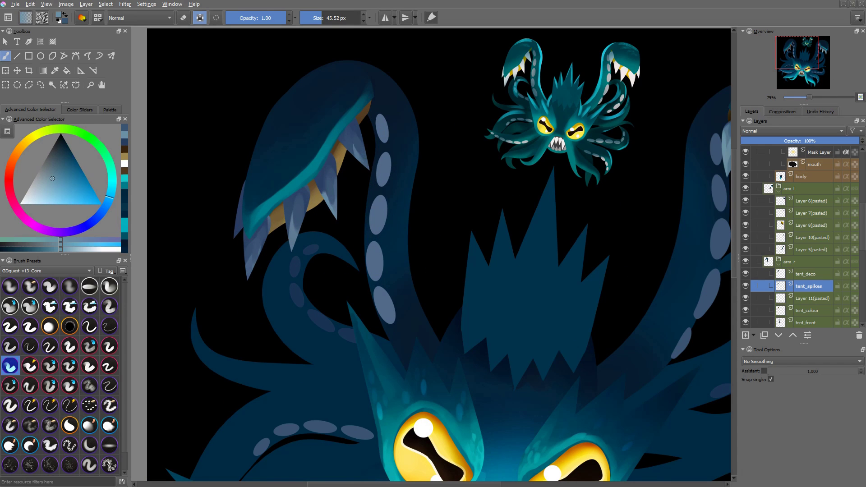
key(x)
drag(363, 167, 354, 145)
key(x)
key(x)
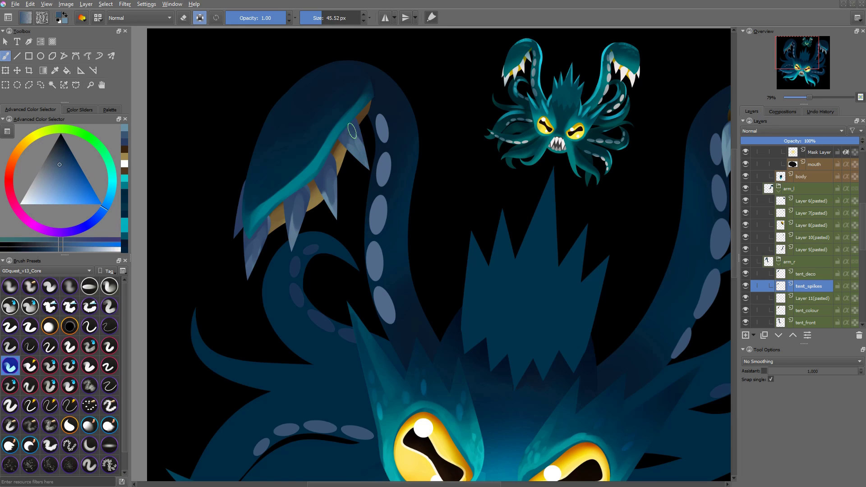
Step: Sample a dark blue from the right-hand claw's teeth as the brush colour
scroll(501, 220, down, 1)
drag(498, 215, 413, 232)
ctrl+click(600, 208)
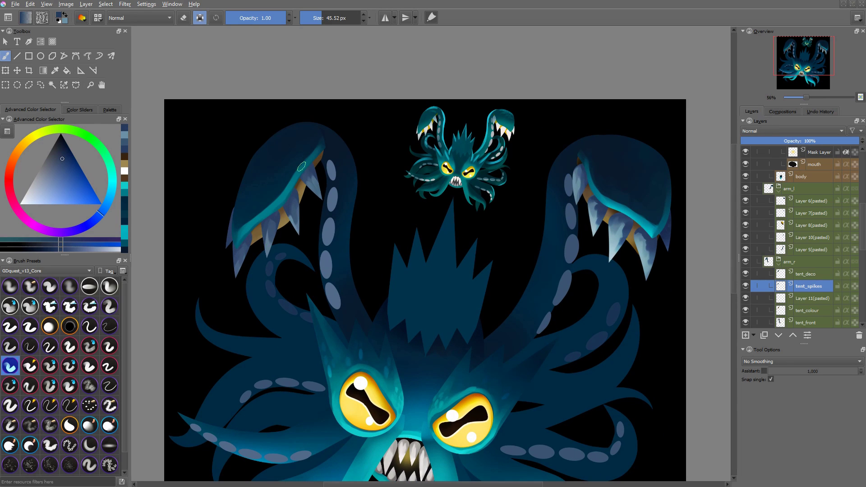
drag(317, 182, 500, 209)
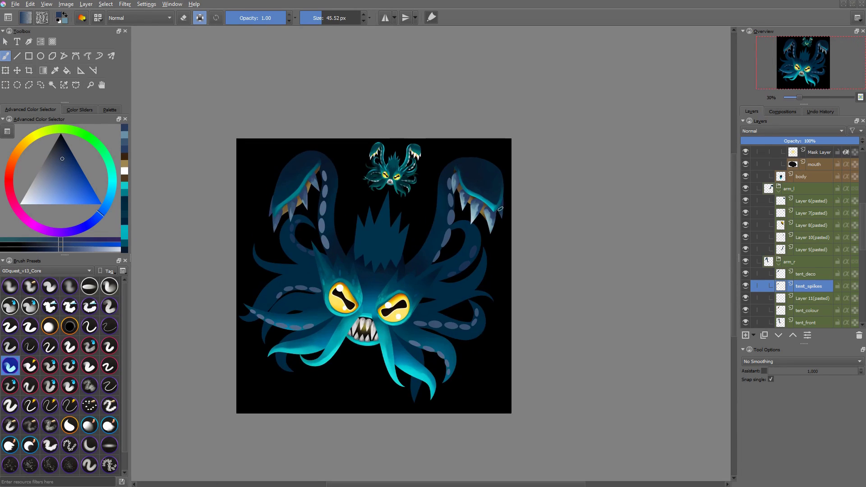
Step: Select the tent_deco layer and brush sampled colour across the left-hand claw
key(Page_Up)
drag(294, 173, 295, 130)
ctrl+click(296, 220)
drag(253, 253, 287, 225)
drag(317, 196, 345, 154)
Step: Select the soft airbrush preset, sample a dark blue and set it to Multiply blending at 440 px on tent_deco
click(10, 286)
ctrl+click(395, 145)
key(minus)
key(minus)
key(minus)
key(minus)
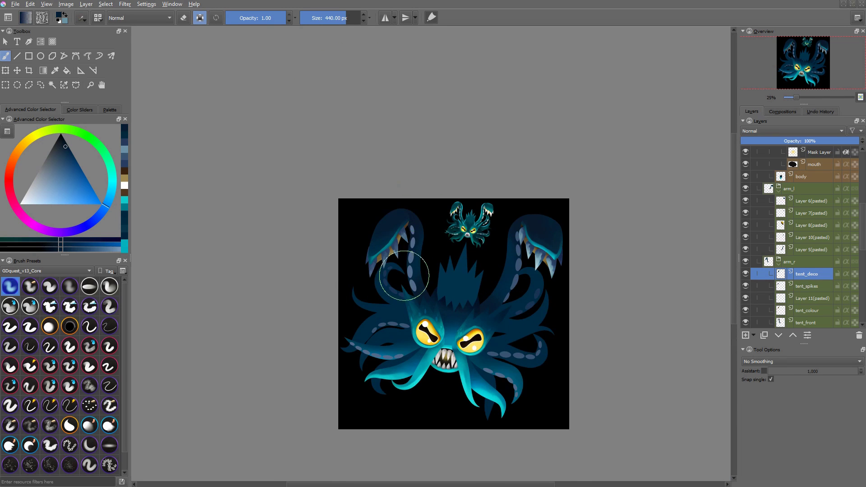
drag(464, 236, 403, 243)
key(t)
key(ctrl+z)
key(b)
mouse_move(324, 241)
mouse_down()
mouse_move(350, 226)
mouse_move(354, 241)
mouse_up()
key(alt+shift+m)
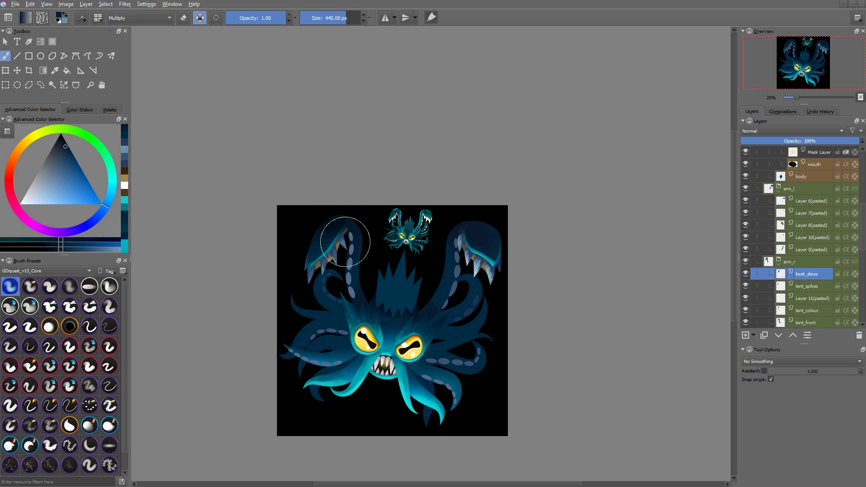
Step: Pick the layers of both raised arms on the canvas and darken the arms with the soft Multiply brush
key(r)
click(349, 217)
key(r)
click(484, 217)
mouse_move(484, 215)
mouse_down()
mouse_move(500, 215)
mouse_move(469, 262)
mouse_move(424, 250)
mouse_up()
key(r)
click(462, 224)
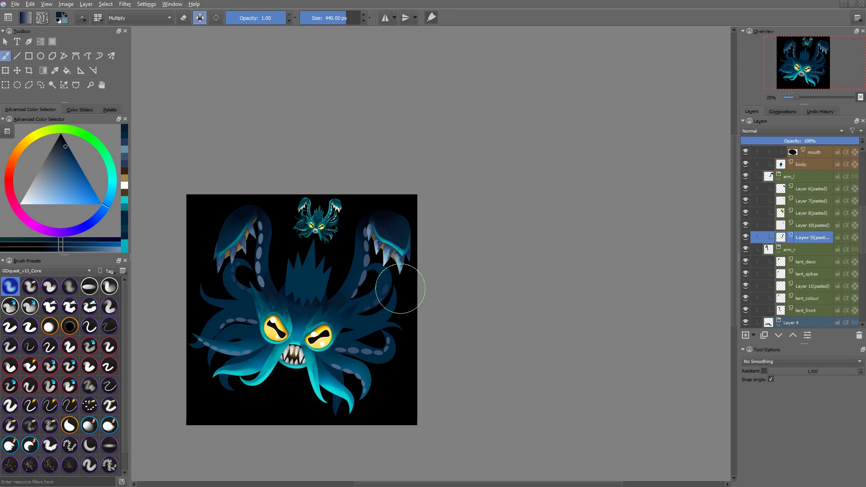
Step: Enlarge the Multiply brush to 660.64 px and shade the lower side tentacles on their own layers
mouse_move(293, 373)
mouse_down()
mouse_move(403, 347)
mouse_move(520, 367)
mouse_up()
key(r)
click(425, 368)
drag(420, 329, 443, 342)
mouse_move(315, 331)
mouse_down()
mouse_move(325, 315)
mouse_move(256, 300)
mouse_up()
key(r)
click(274, 344)
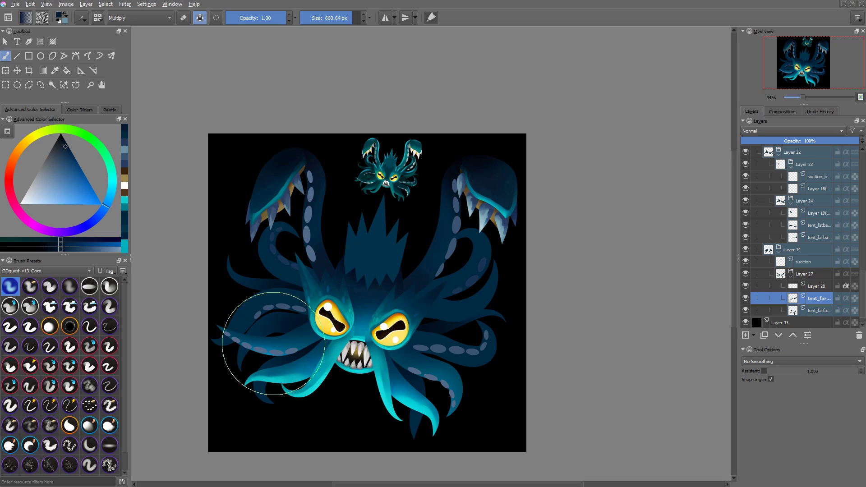
Step: Darken the left-hand tentacles' bases beside the head on the Layer 24 group's top layer and shade around the claws
drag(401, 318, 447, 285)
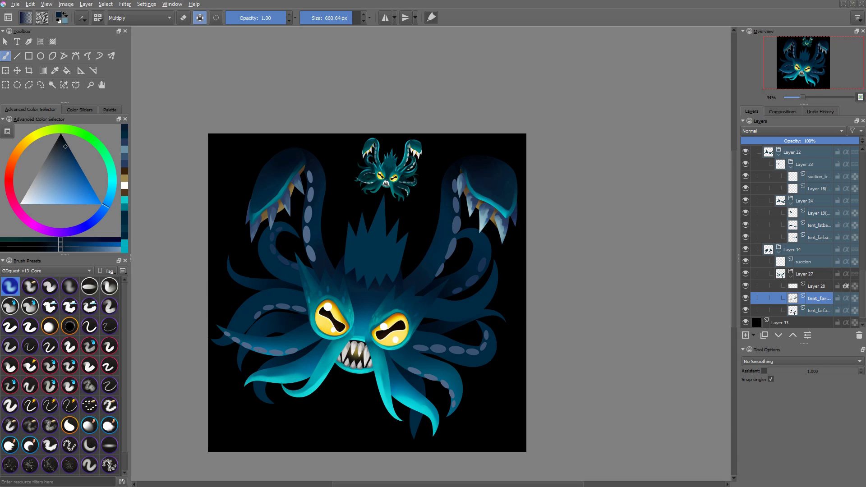
click(316, 307)
click(304, 311)
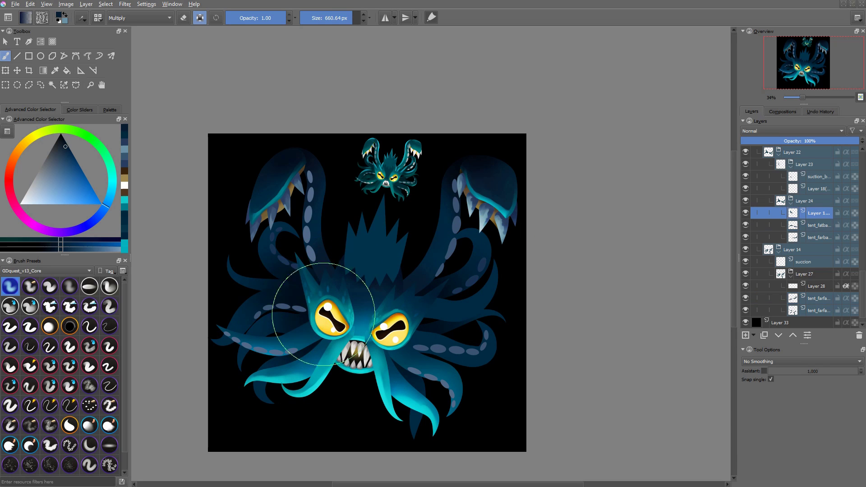
key(minus)
click(468, 228)
click(370, 231)
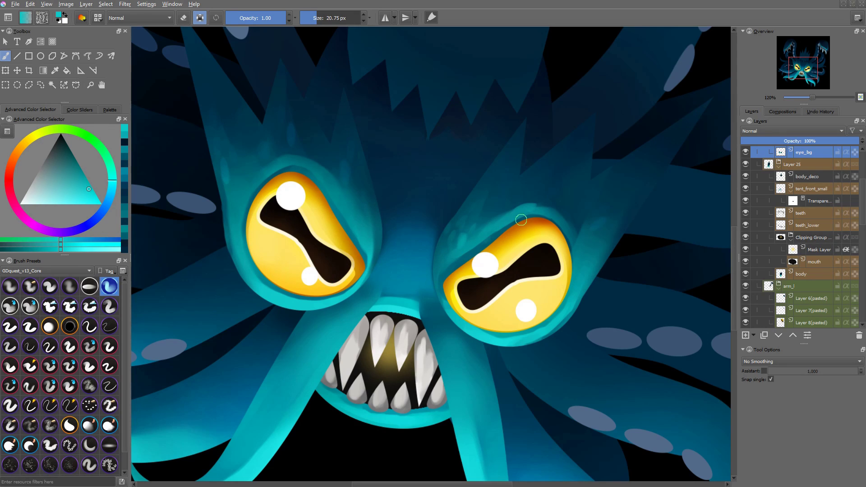
Step: Blend teal around the right-hand eye's socket on eye_bg with a 60.73 px brush
shift+drag(584, 217, 606, 216)
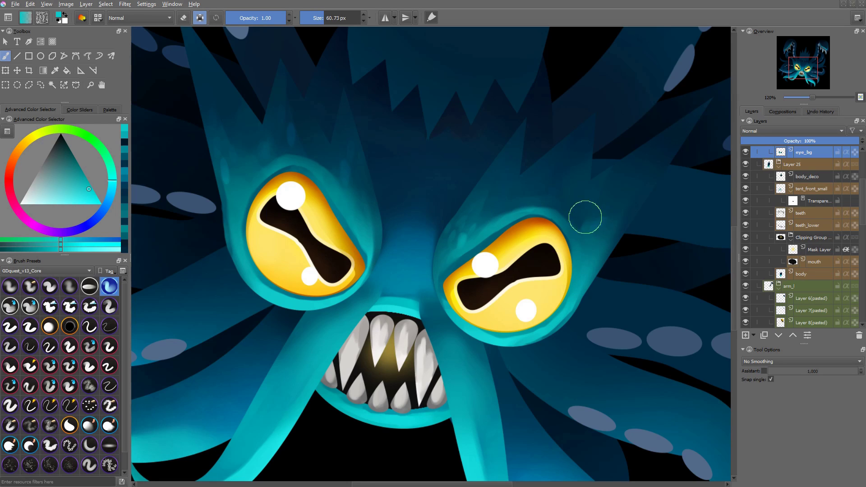
mouse_move(593, 280)
mouse_down()
mouse_move(576, 221)
mouse_move(585, 209)
mouse_move(602, 255)
mouse_move(619, 224)
mouse_move(589, 271)
mouse_up()
shift+drag(577, 325, 554, 330)
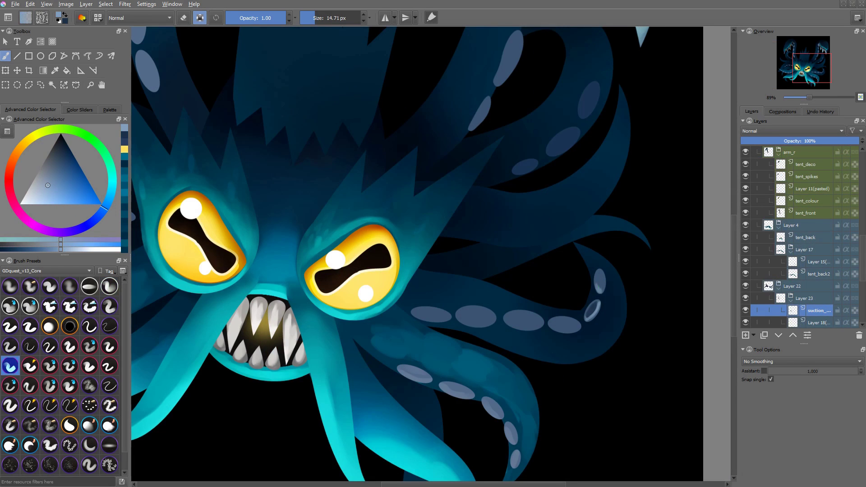
Step: Paint dark centres and light rims on the suckers near the curled tip of the right-hand tentacle
ctrl+click(601, 283)
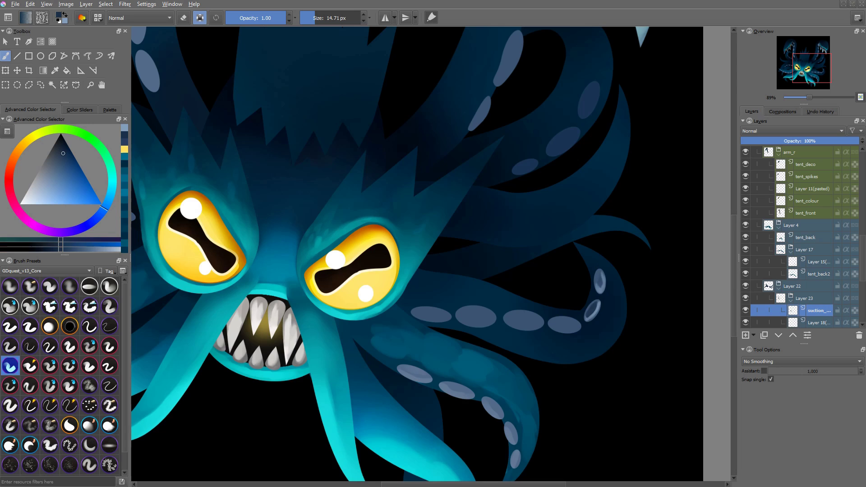
key(4)
key(4)
mouse_move(571, 251)
mouse_down()
mouse_move(589, 245)
mouse_move(580, 254)
mouse_up()
key(ctrl+z)
key(x)
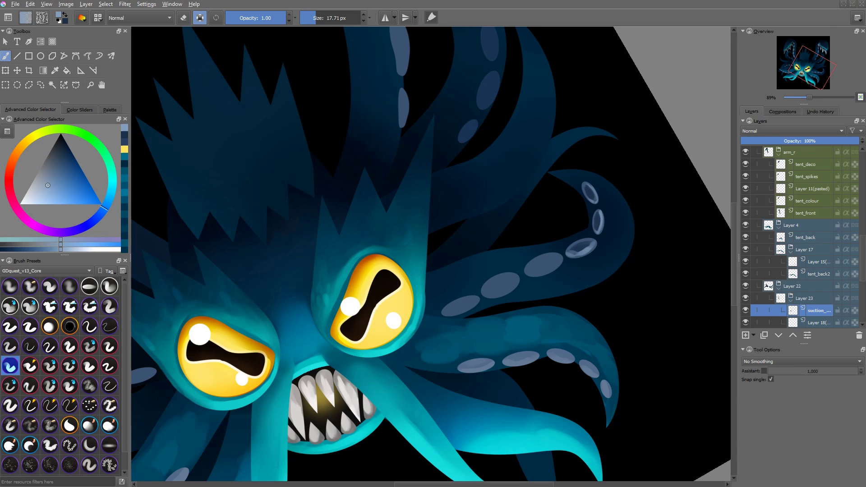
key(4)
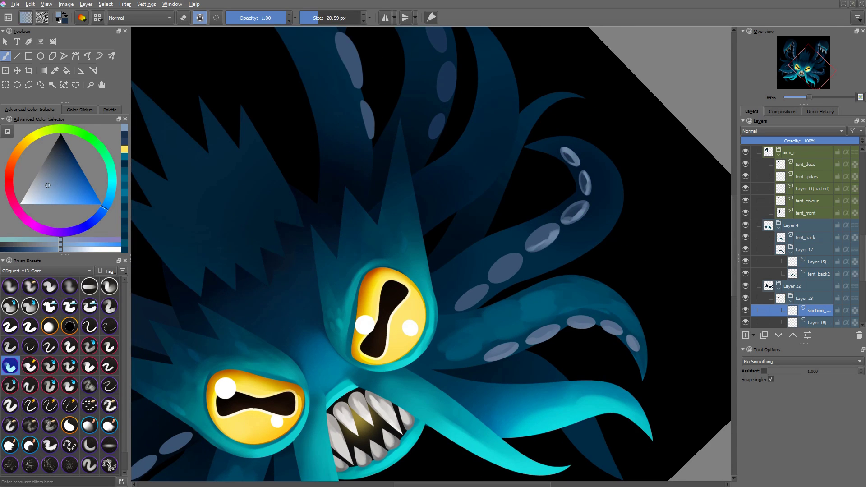
Step: Paint dark centres and light blue rims on the two larger mid-tentacle suckers, alternating the sampled blues
ctrl+click(544, 233)
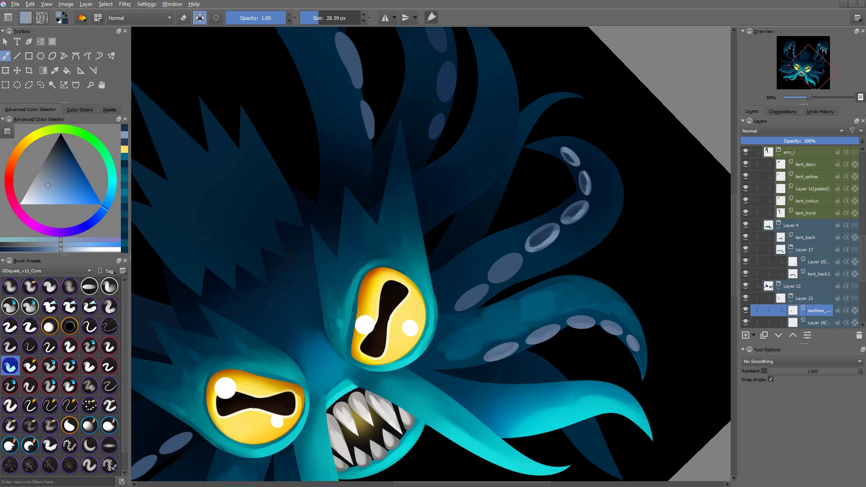
ctrl+click(505, 269)
drag(518, 253, 495, 267)
key(x)
mouse_move(511, 261)
mouse_down()
mouse_move(493, 277)
mouse_move(522, 257)
mouse_up()
key(x)
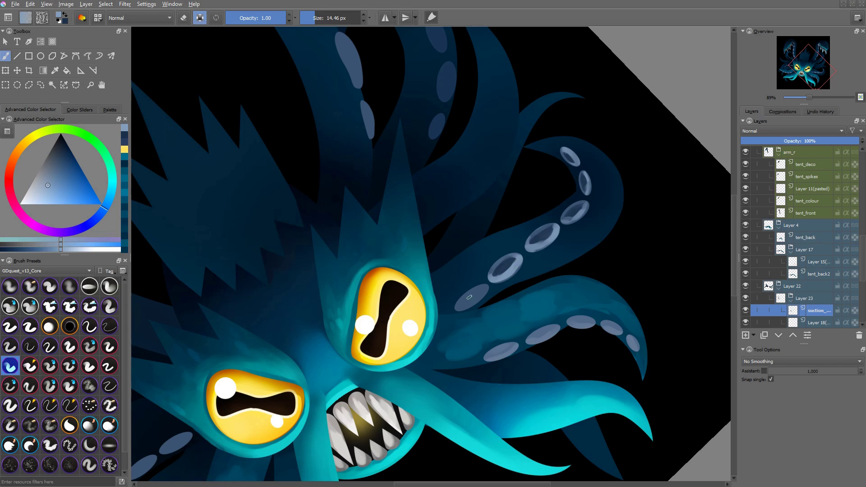
Step: Detail the sucker nearest the body on the same tentacle with a dark centre and light rim at 14.46 px
key(x)
drag(469, 297, 474, 297)
drag(476, 293, 468, 299)
ctrl+click(480, 293)
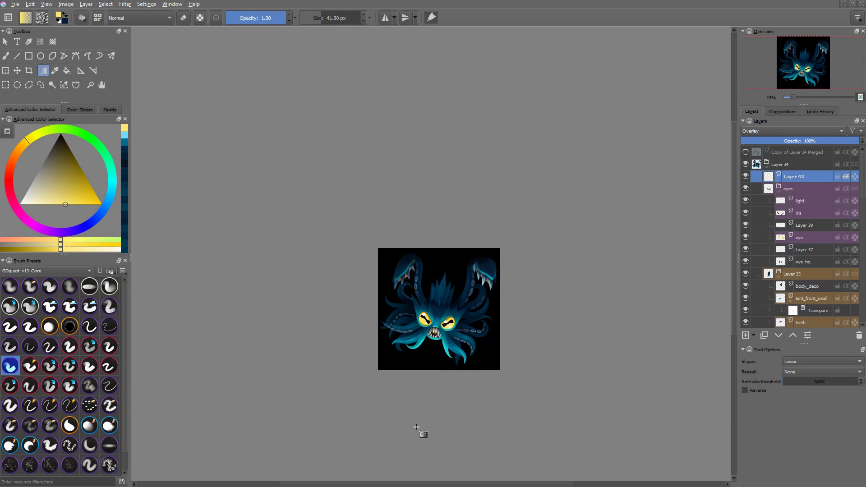
Step: Choose the recent light blue and draw a linear gradient on Overlay Layer 43 from below the monster up to its face
scroll(415, 428, up, 3)
right_click(420, 343)
click(446, 348)
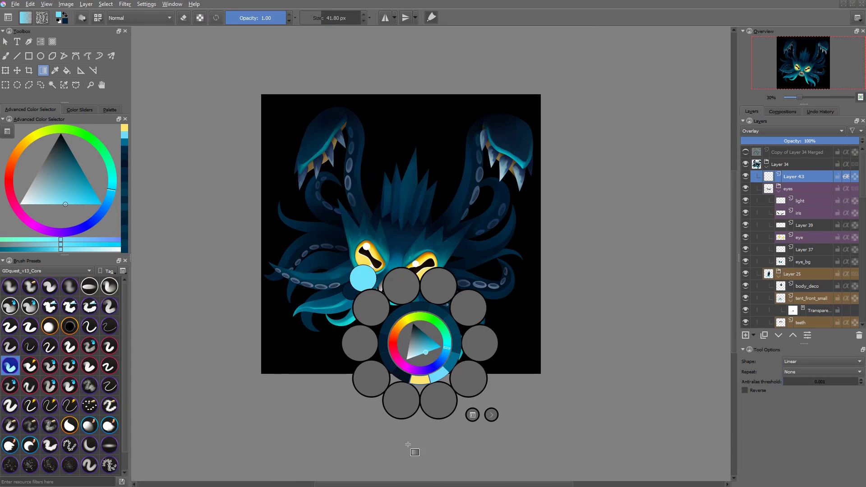
drag(408, 446, 437, 229)
key(ctrl+z)
drag(447, 390, 482, 249)
Step: Add a Color Adjustment filter layer above Layer 43, bending its RGBA curve with a highlight point at input 229, output 254
scroll(481, 233, down, 4)
click(798, 141)
key(ctrl+shift+f)
drag(514, 119, 771, 63)
drag(769, 147, 769, 144)
drag(716, 197, 716, 189)
drag(697, 213, 695, 217)
drag(783, 135, 791, 116)
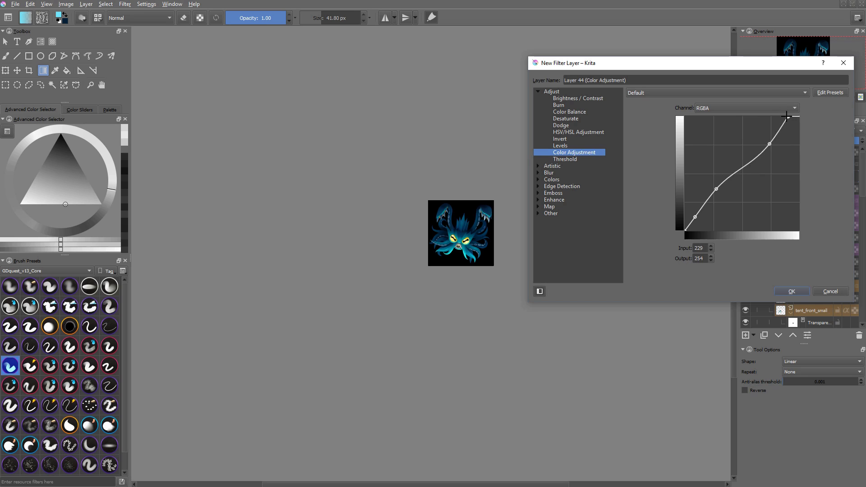
click(767, 108)
click(756, 144)
drag(756, 144, 762, 153)
click(792, 291)
Step: Compare the painting with and without Layers 43 and 44, and lower Layer 44's opacity to about a third
click(744, 188)
click(743, 187)
click(747, 179)
click(747, 179)
scroll(517, 241, up, 5)
drag(542, 251, 589, 253)
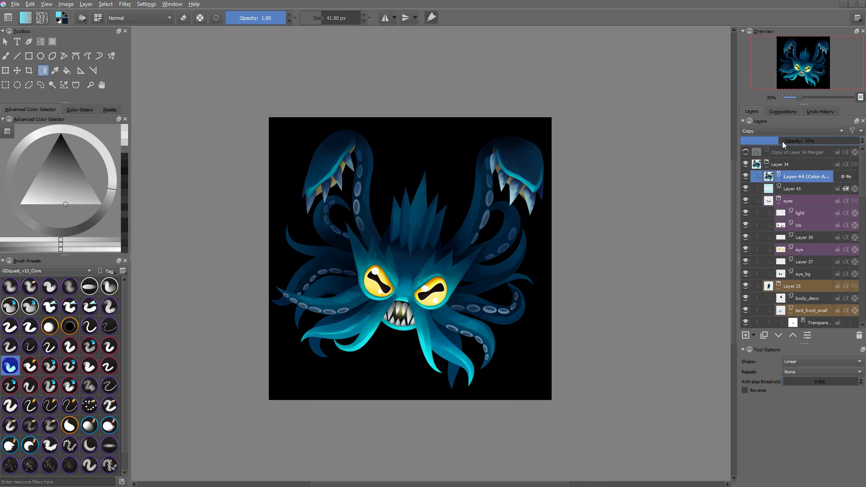
Step: Add a new paint layer above the filter layer and brush sampled blues between the eyes
key(Insert)
key(b)
scroll(416, 272, up, 3)
ctrl+click(419, 270)
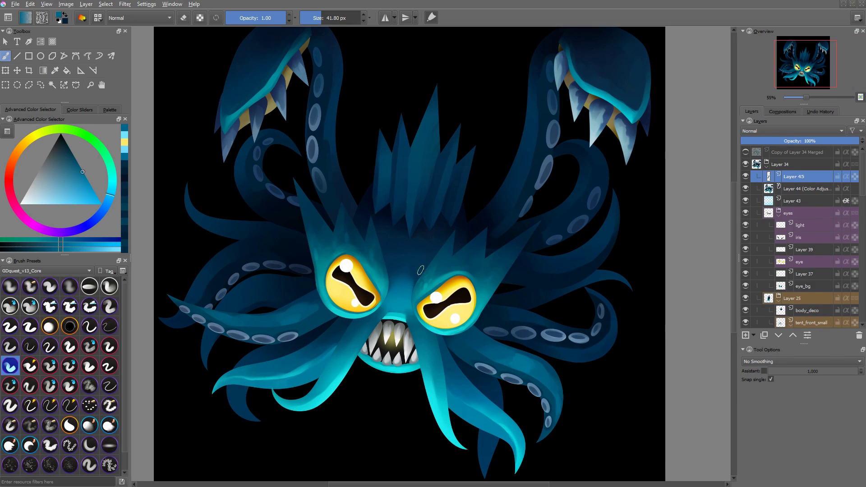
ctrl+click(412, 266)
drag(412, 280, 403, 285)
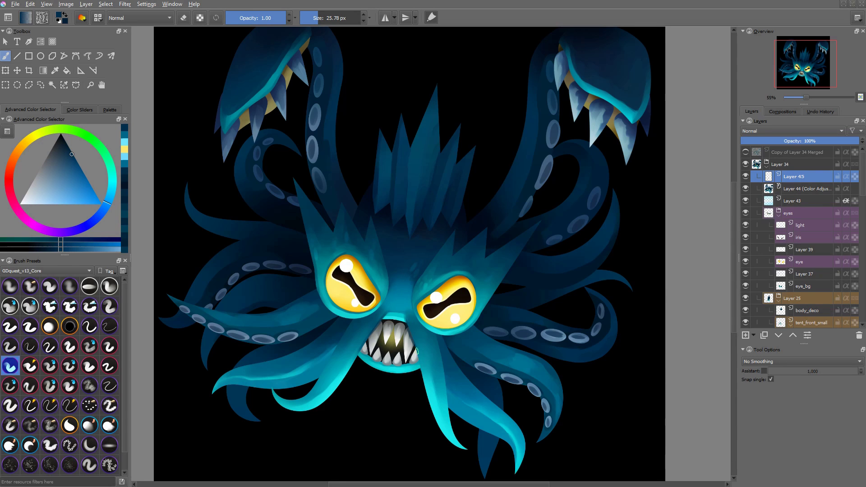
Step: Blend sampled dark blue along the inner edge of the right-hand eye socket with a 16.13 px brush
drag(457, 355, 433, 266)
drag(382, 291, 368, 261)
drag(357, 223, 349, 224)
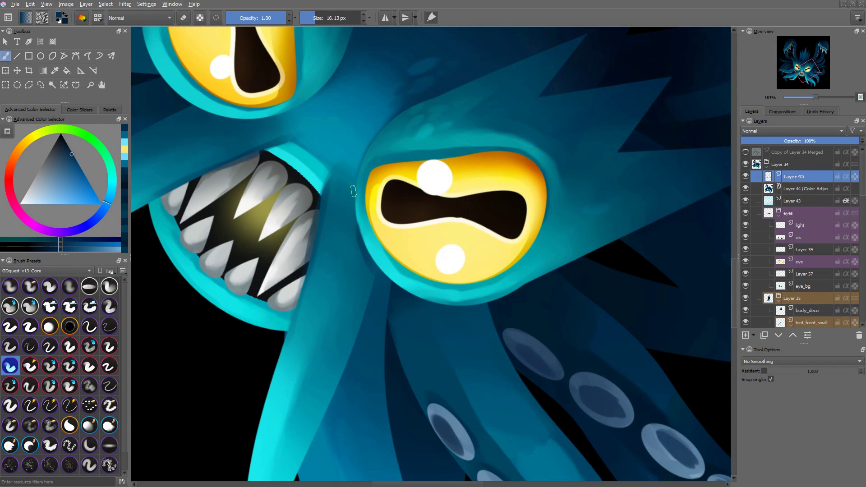
drag(493, 369, 611, 232)
key(5)
ctrl+click(396, 332)
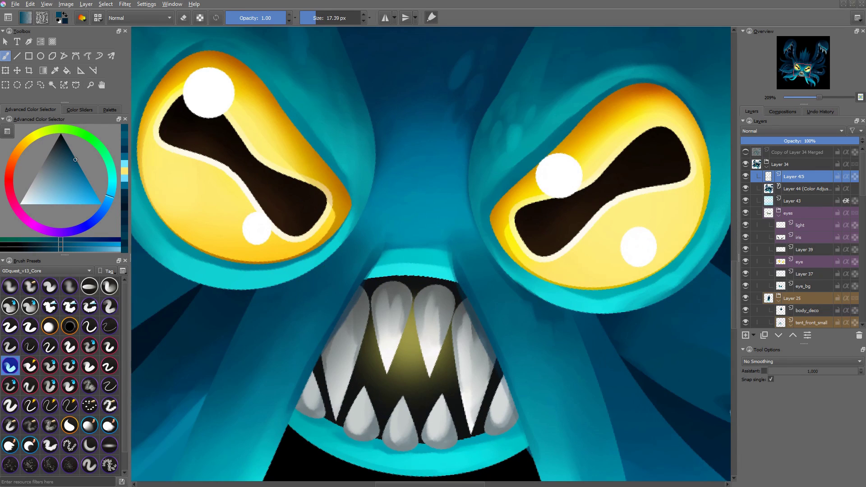
Step: Shade under the left-hand eye and down the top of the adjacent tentacle with sampled blues at 17.39 px
ctrl+click(293, 278)
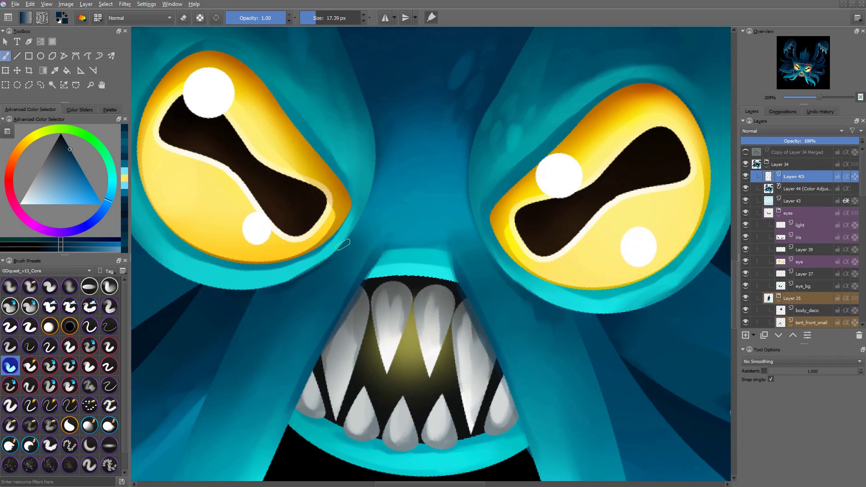
ctrl+click(288, 291)
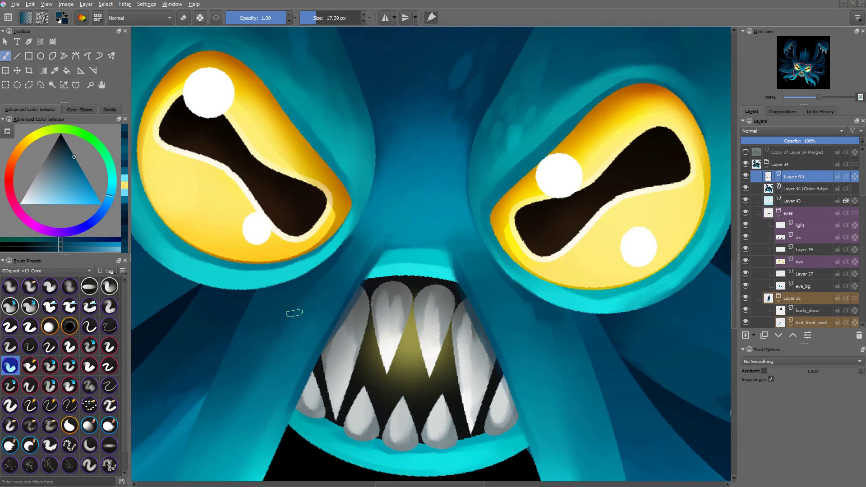
ctrl+click(294, 313)
drag(290, 326, 307, 326)
Step: Shade the area beneath the right-hand eye with sampled blue at 26.41 px
click(559, 319)
drag(559, 319, 550, 319)
ctrl+click(555, 319)
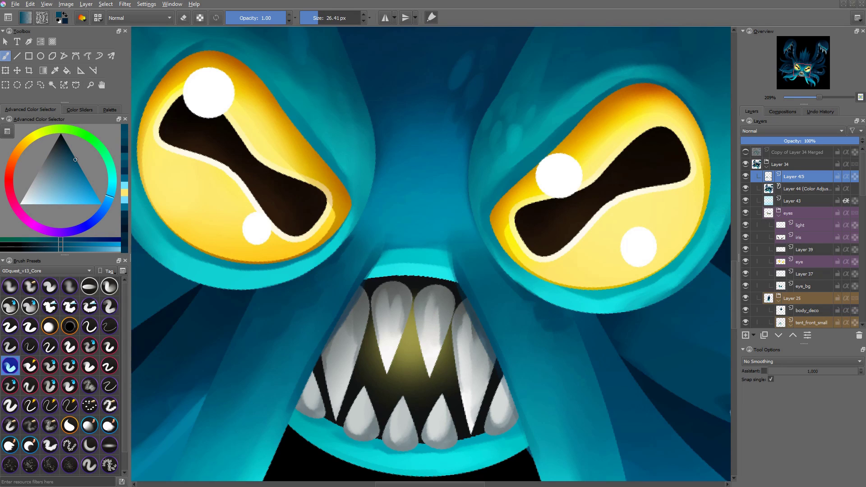
ctrl+click(514, 293)
Step: Reduce the brush to 13.12 px and refine the left-hand eye socket's lower inner edge with sampled blues
scroll(529, 336, down, 5)
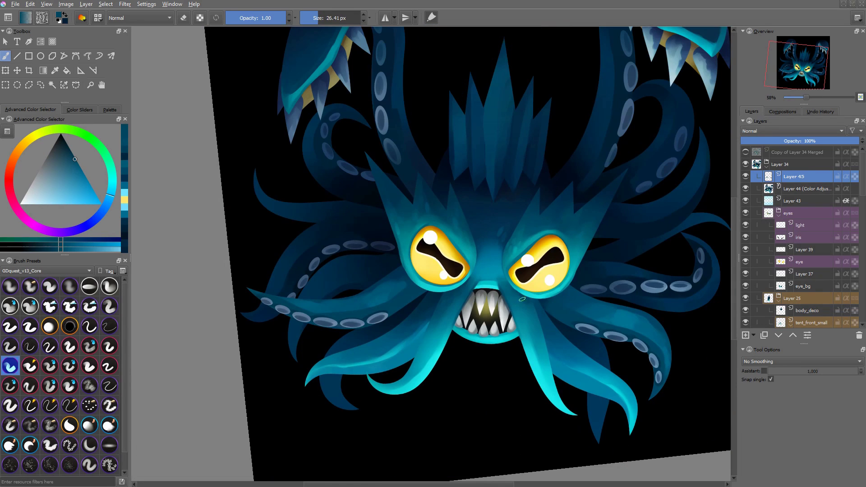
drag(480, 271, 502, 204)
drag(455, 291, 444, 291)
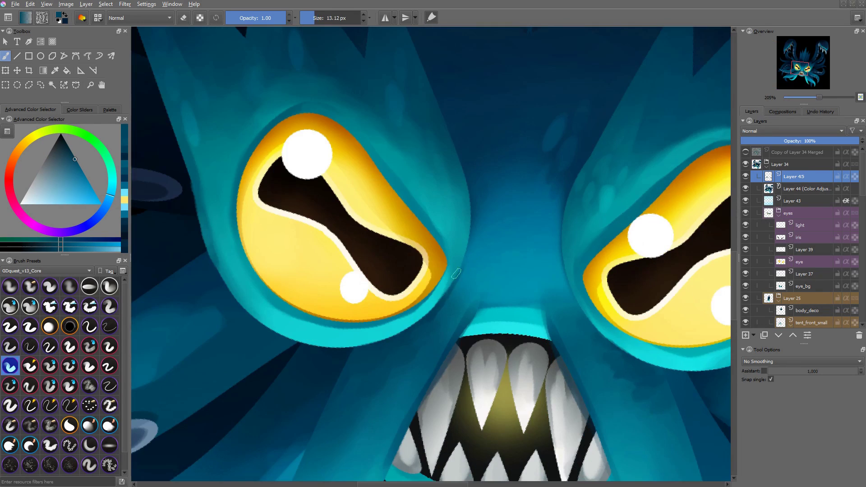
ctrl+click(466, 255)
ctrl+click(444, 315)
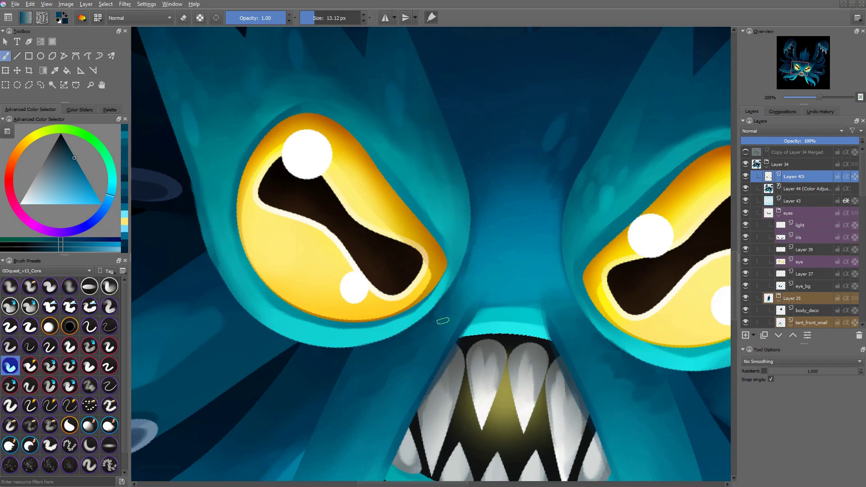
scroll(451, 311, down, 3)
Step: Enlarge the brush to 51.95 px and paint sampled teal on the front tentacles with Layer 45 inheriting alpha
drag(574, 348, 434, 179)
drag(514, 156, 554, 150)
ctrl+click(558, 139)
drag(557, 148, 607, 140)
key(ctrl+z)
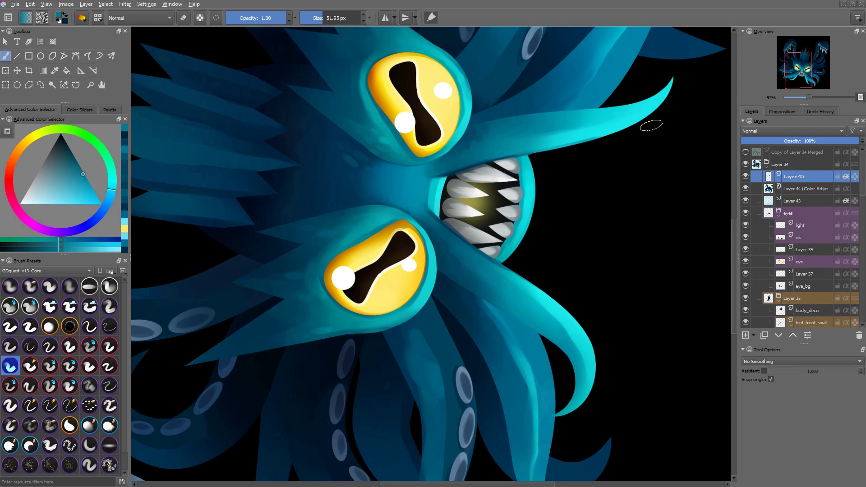
drag(589, 409, 619, 383)
key(2)
Step: Sample dark blues around the brow spikes and refine the forehead edges with a 16.69 px brush
ctrl+drag(440, 360, 414, 270)
ctrl+click(386, 94)
shift+drag(401, 153, 386, 153)
drag(348, 94, 380, 217)
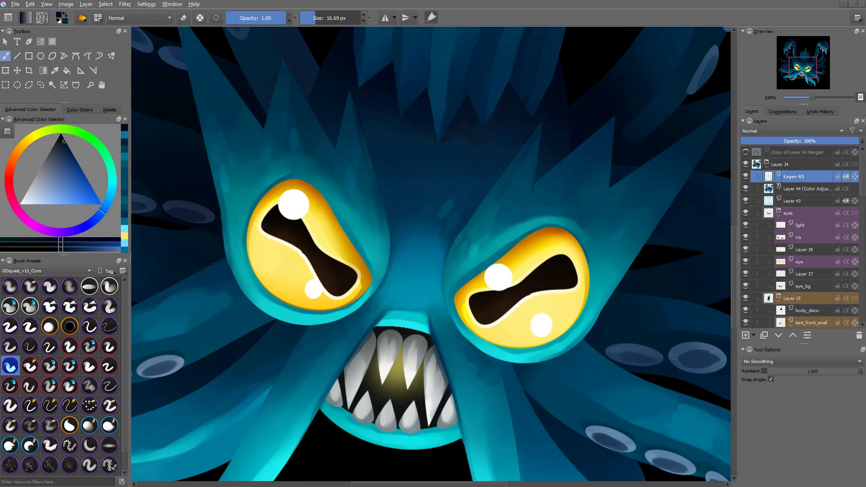
ctrl+click(554, 173)
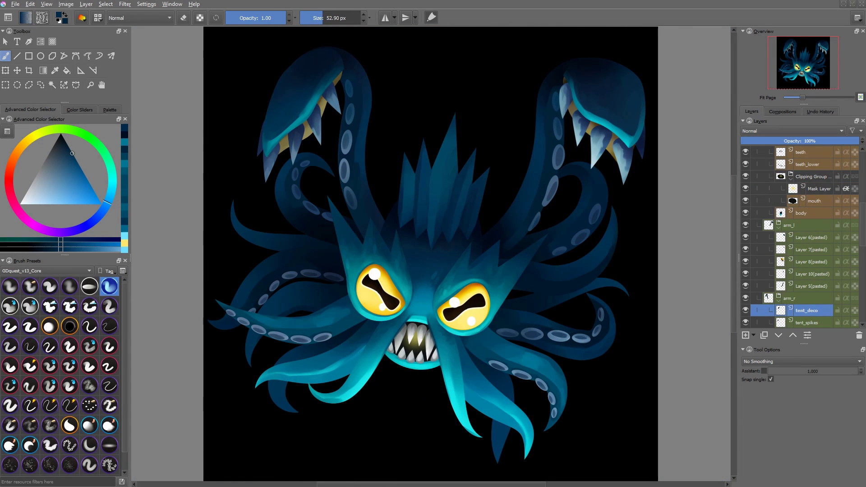
Step: Return to Layer 45 and paint small teal scale marks on the forehead and front tentacles with a textured brush
click(631, 131)
click(305, 101)
click(465, 285)
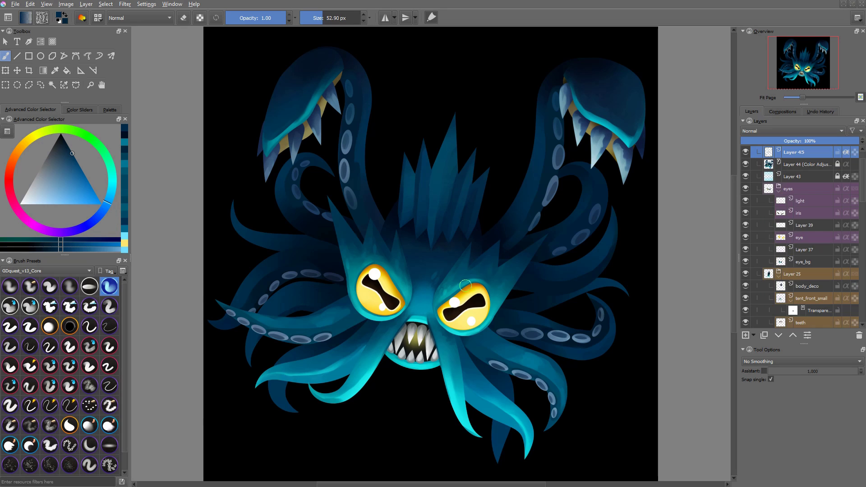
click(18, 367)
ctrl+click(456, 375)
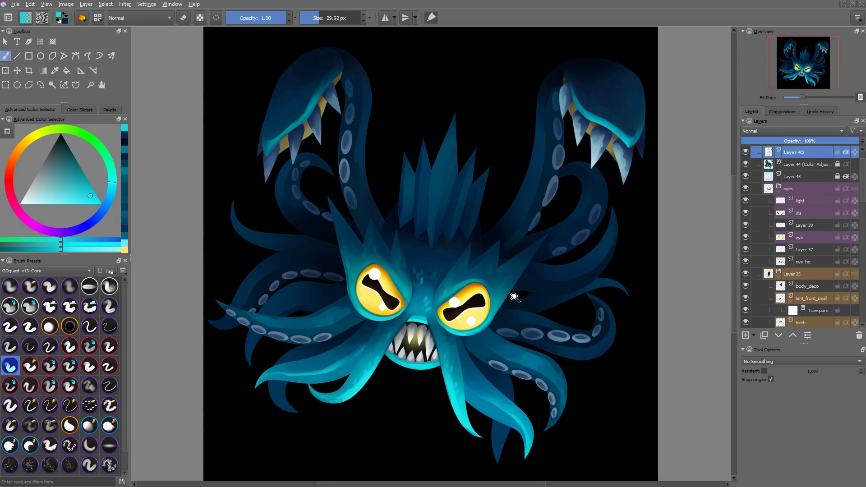
drag(513, 296, 512, 343)
drag(469, 305, 469, 244)
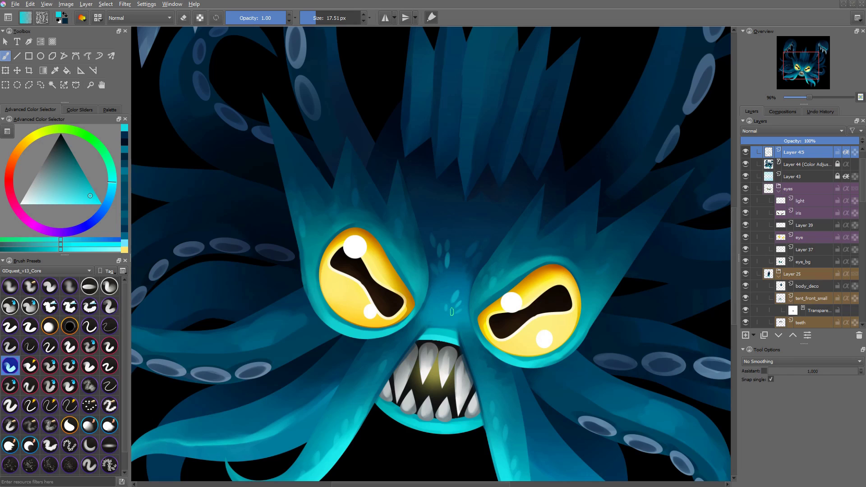